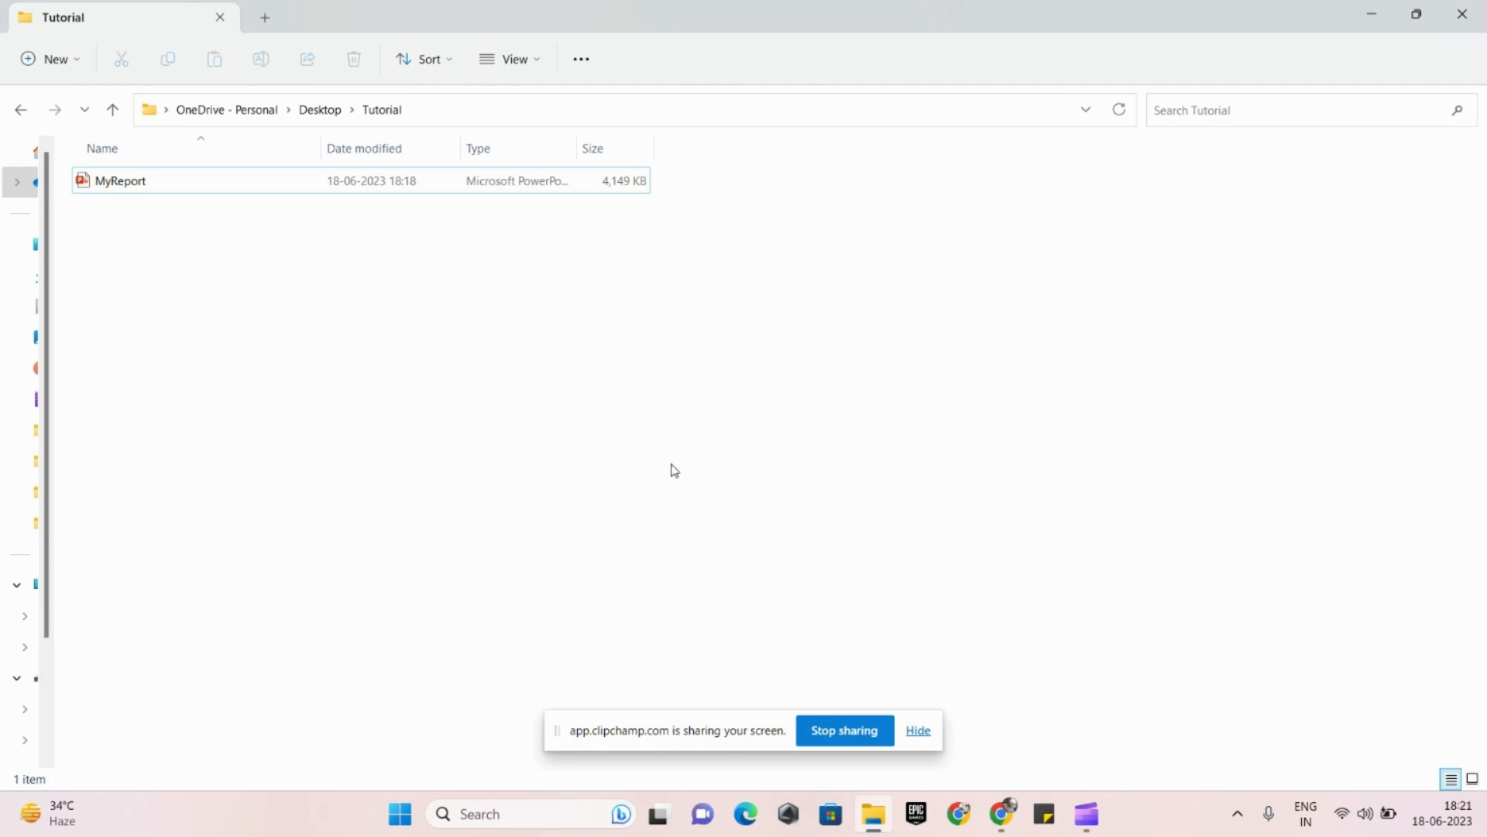
# Step: Open the MyReport presentation from the Tutorial folder and view its Agenda and Introduction slides
pyautogui.doubleClick(219, 192)
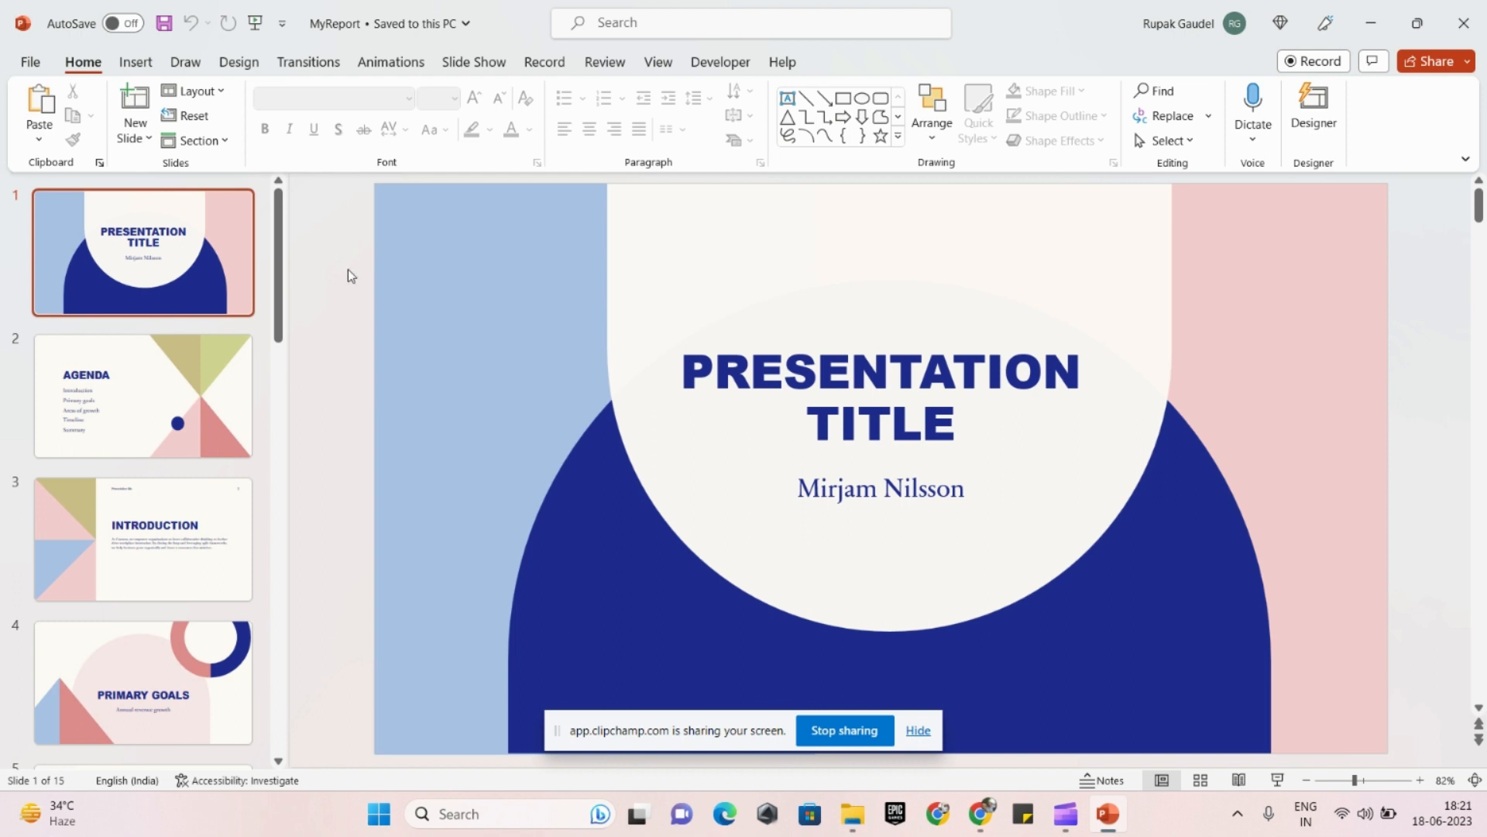
pyautogui.click(194, 400)
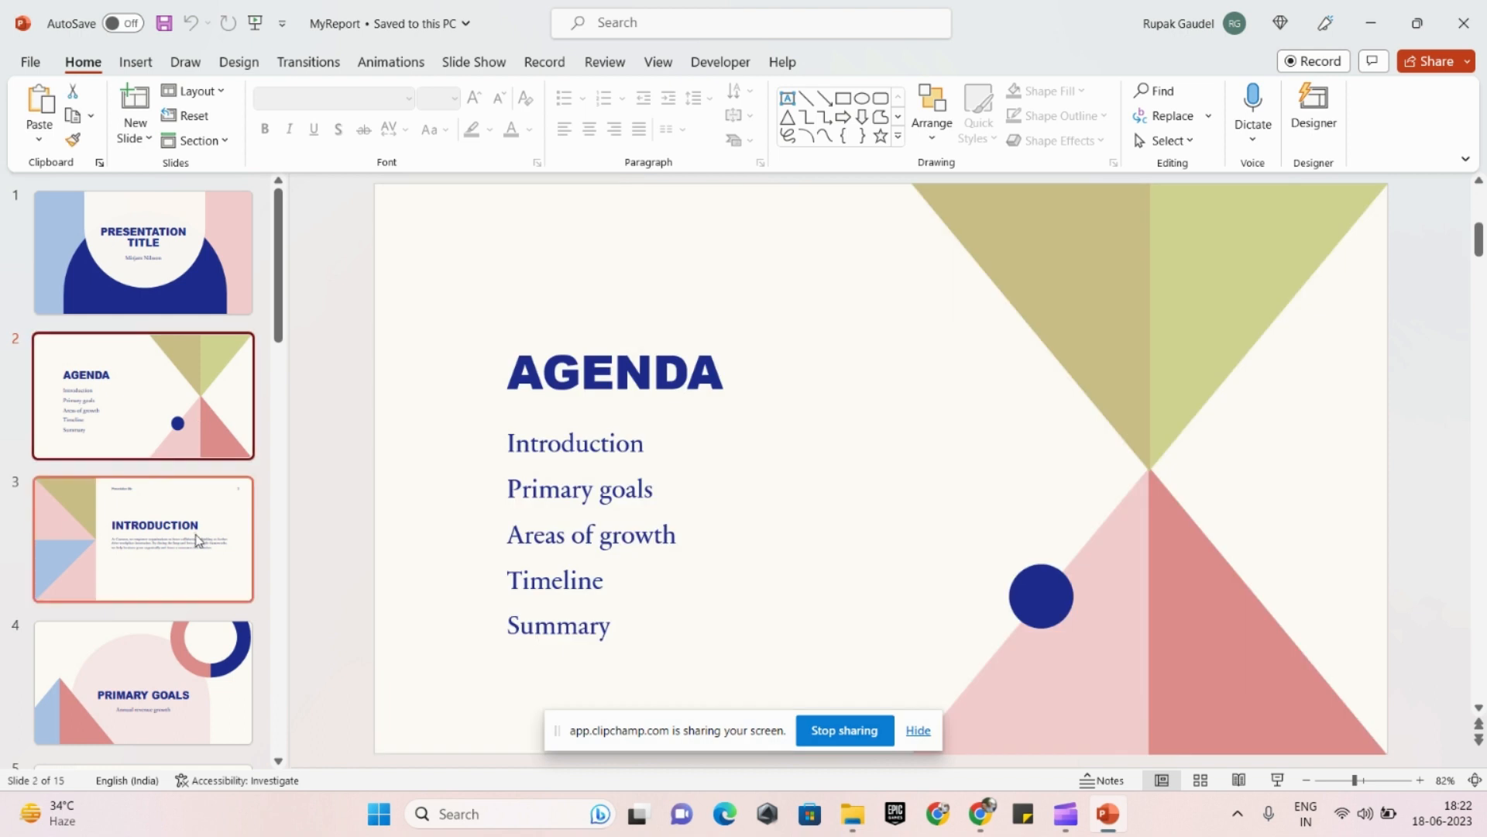
pyautogui.click(198, 540)
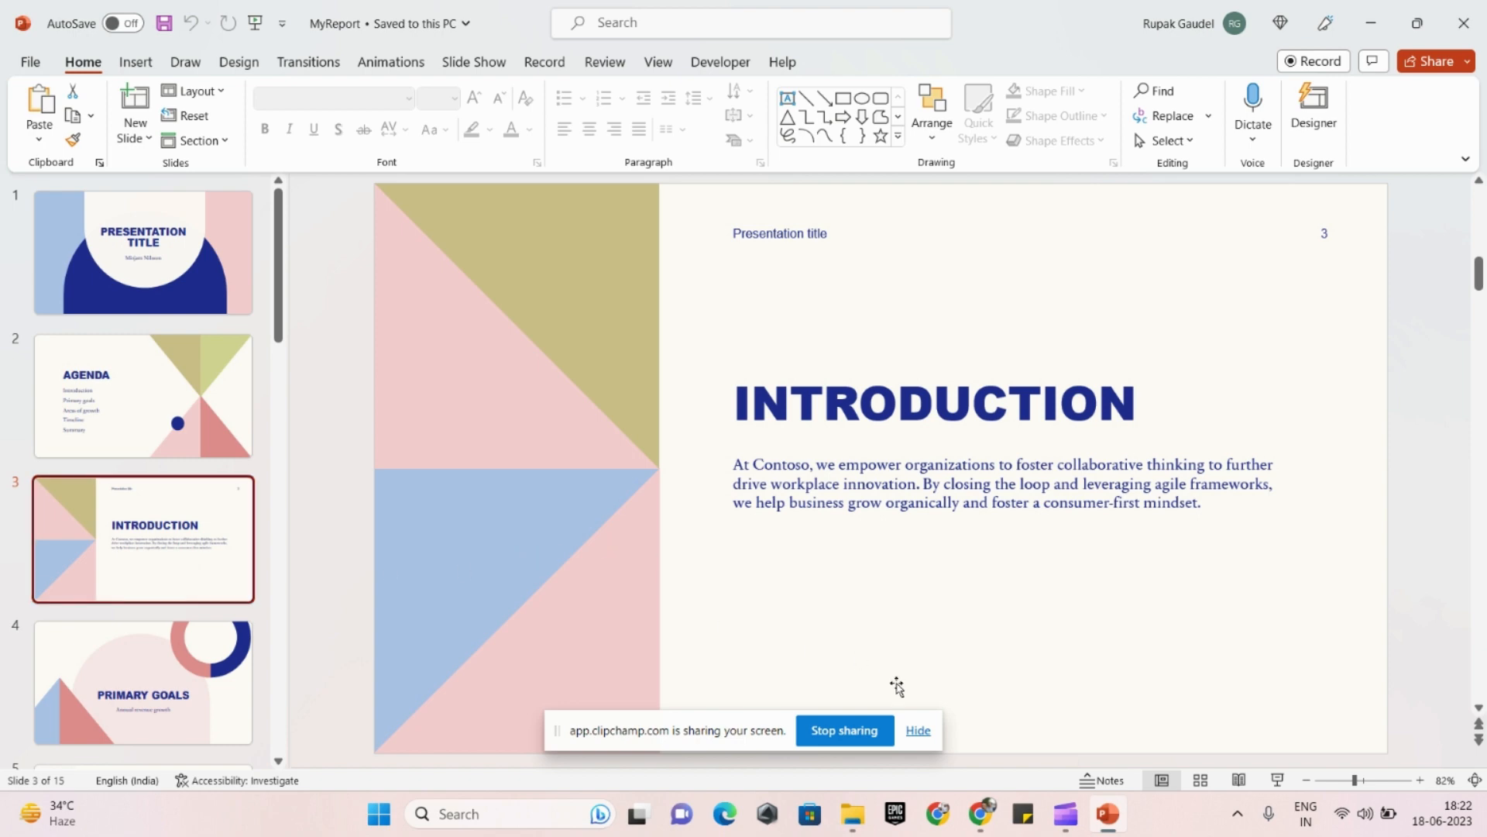
# Step: Switch to the browser and examine the title and address of the article on breaking a presentation into several smaller ones
pyautogui.click(977, 813)
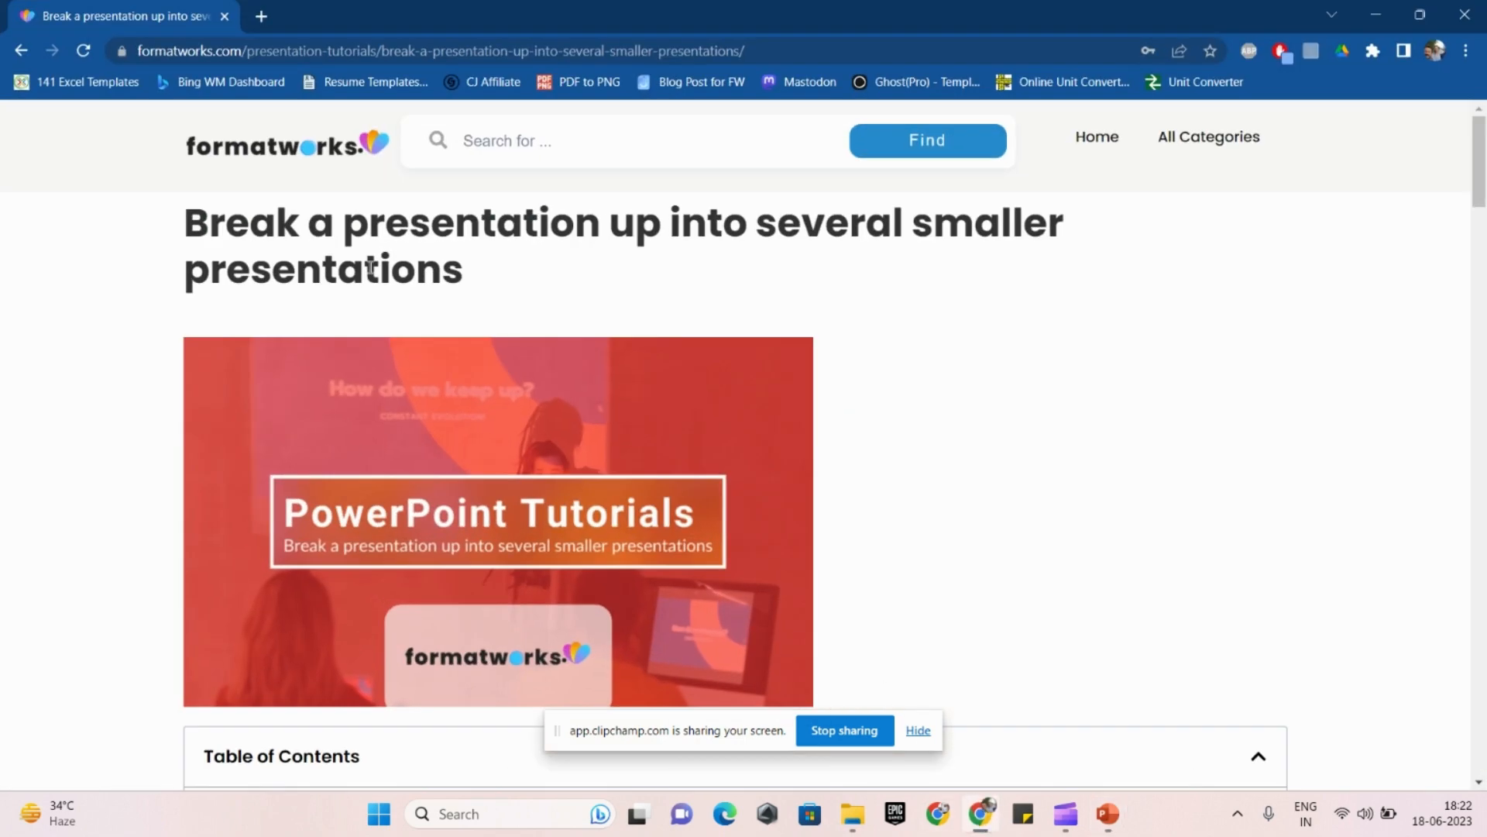
pyautogui.moveTo(184, 225); pyautogui.dragTo(468, 276)
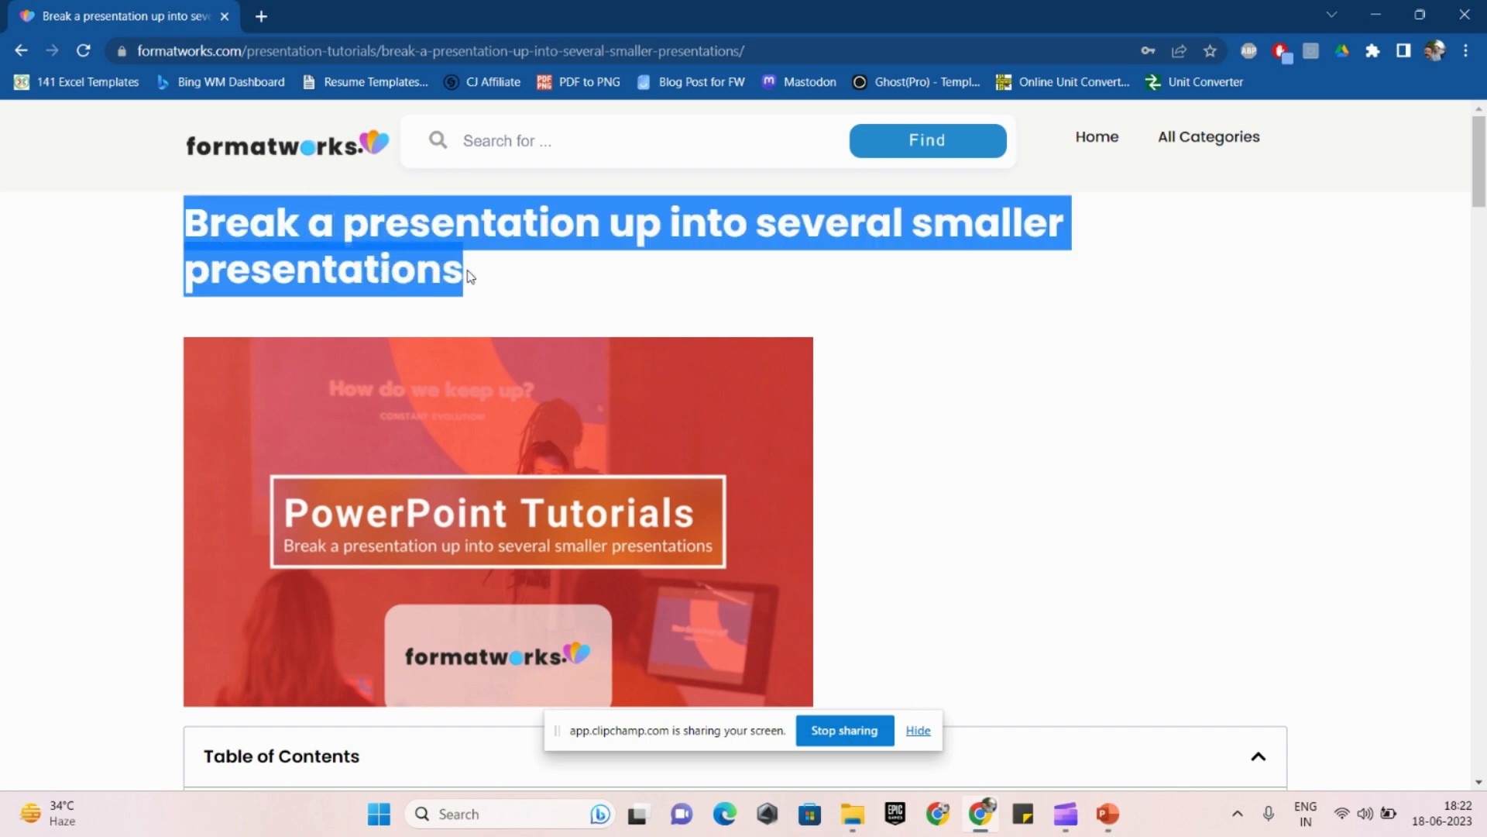
pyautogui.click(284, 52)
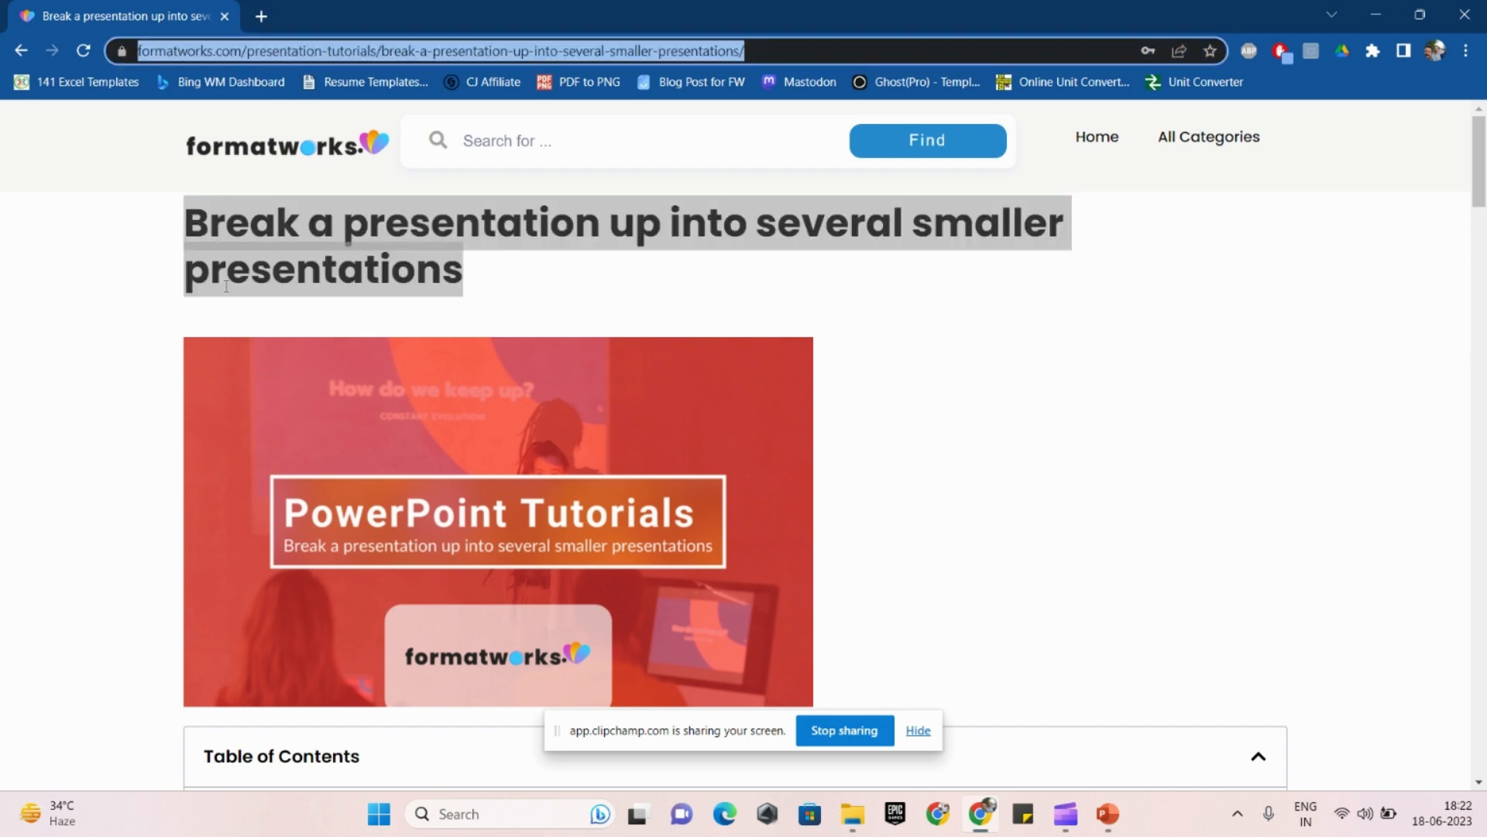
pyautogui.click(163, 265)
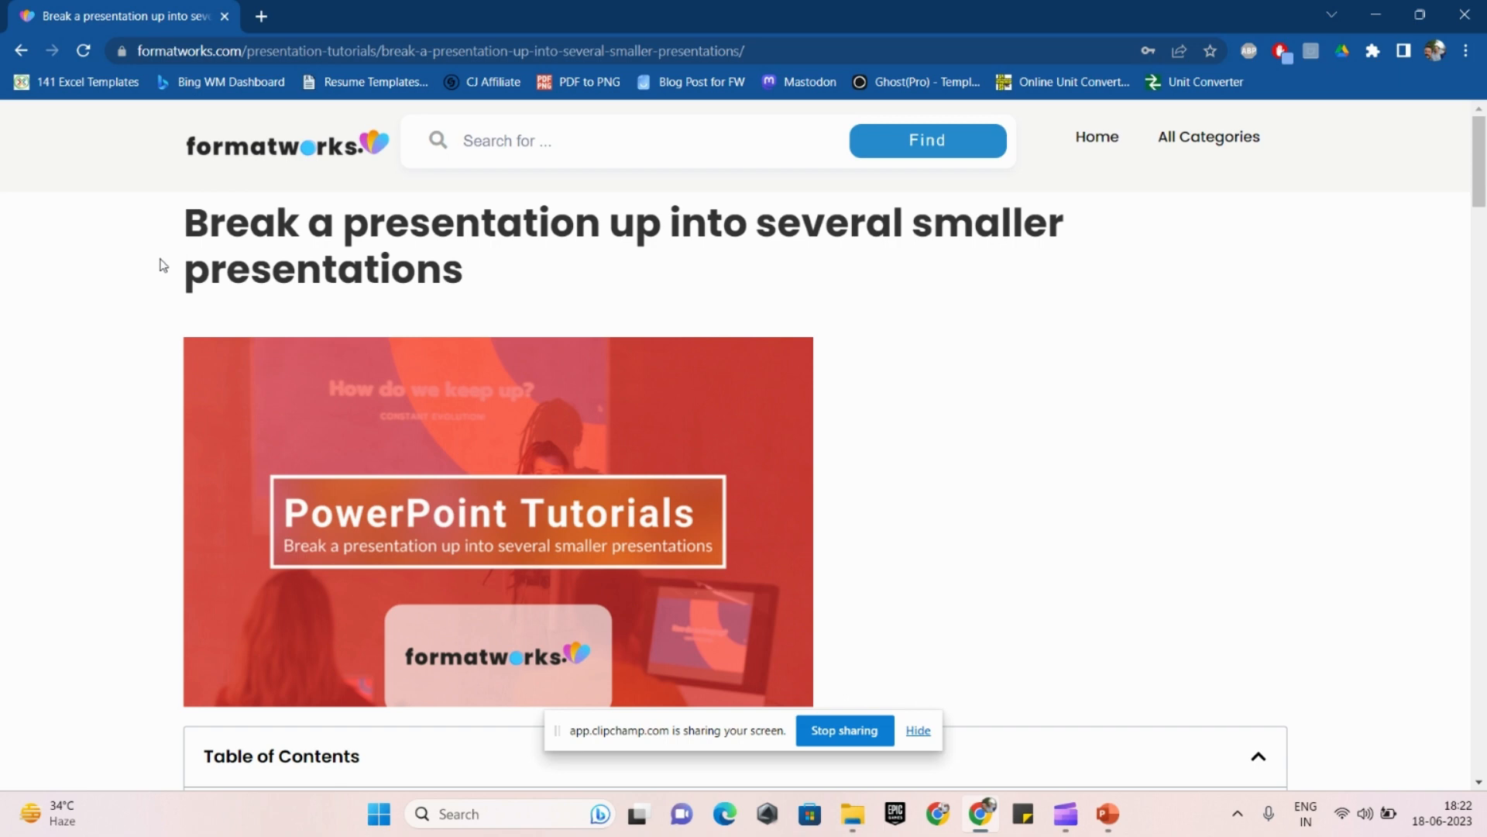
pyautogui.scroll(-2, 177, 295)
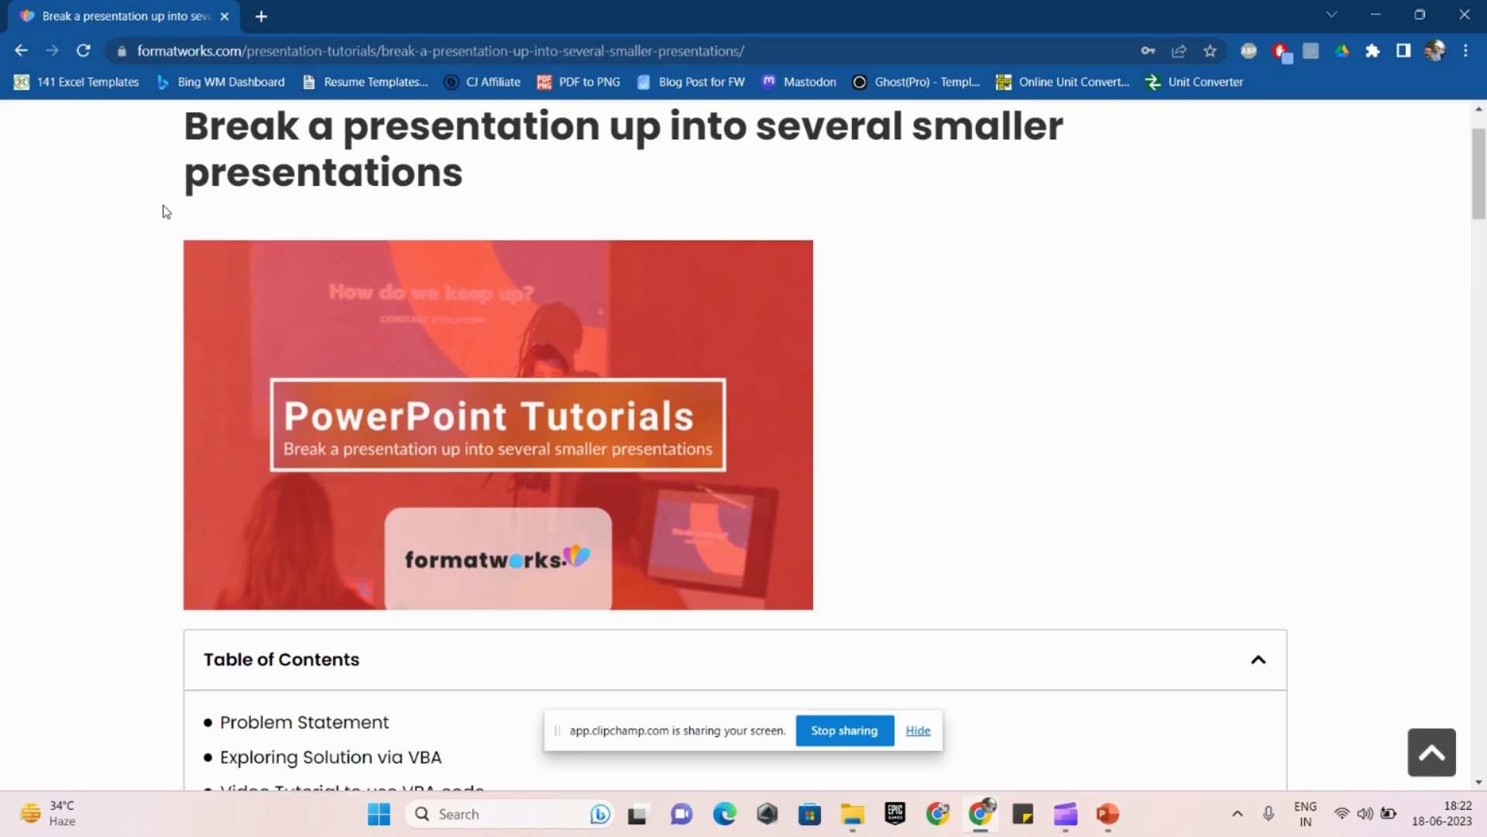
pyautogui.scroll(2, 171, 214)
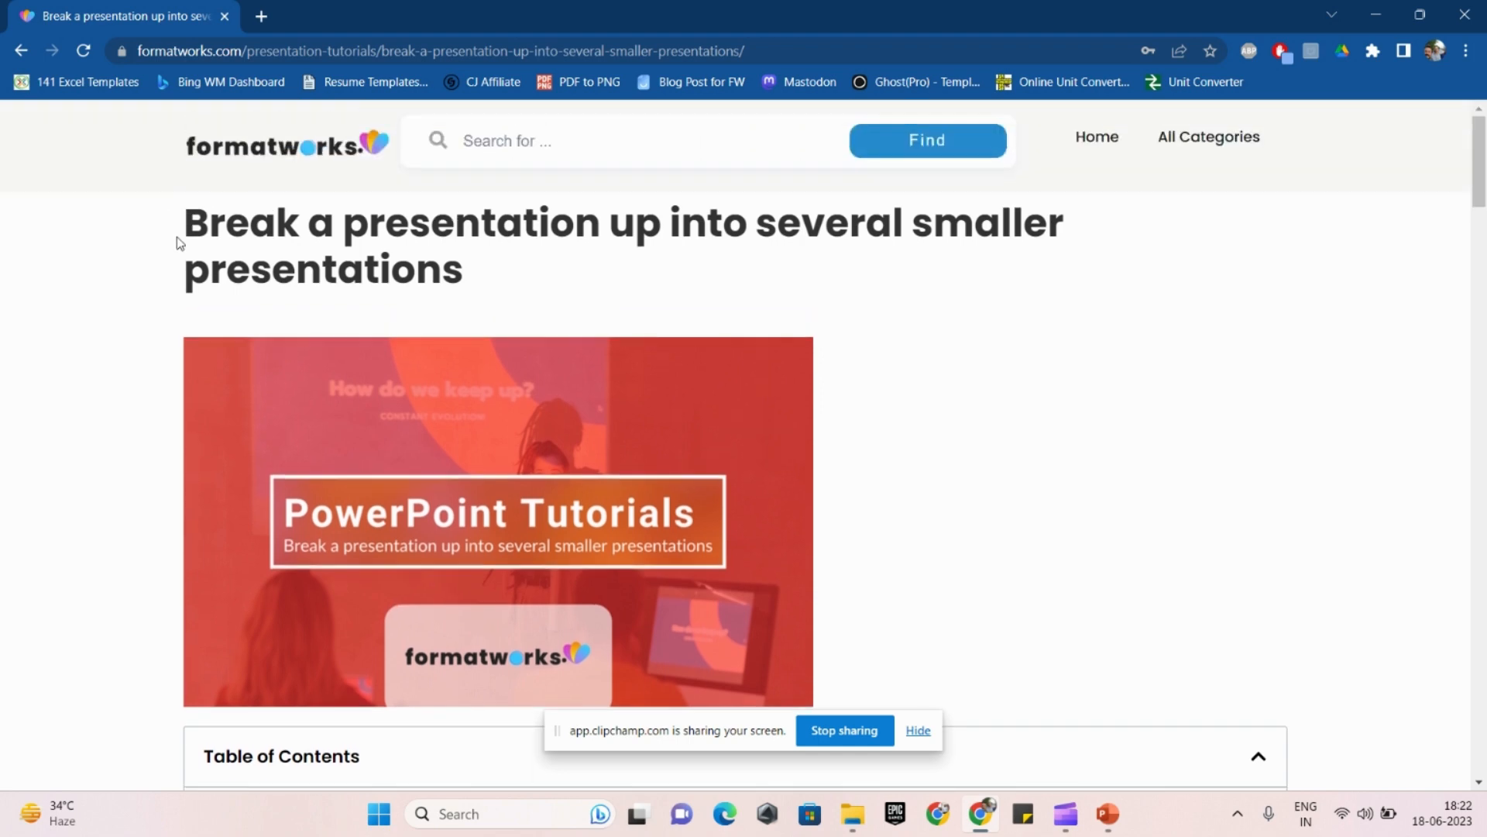
pyautogui.moveTo(189, 229); pyautogui.dragTo(465, 271)
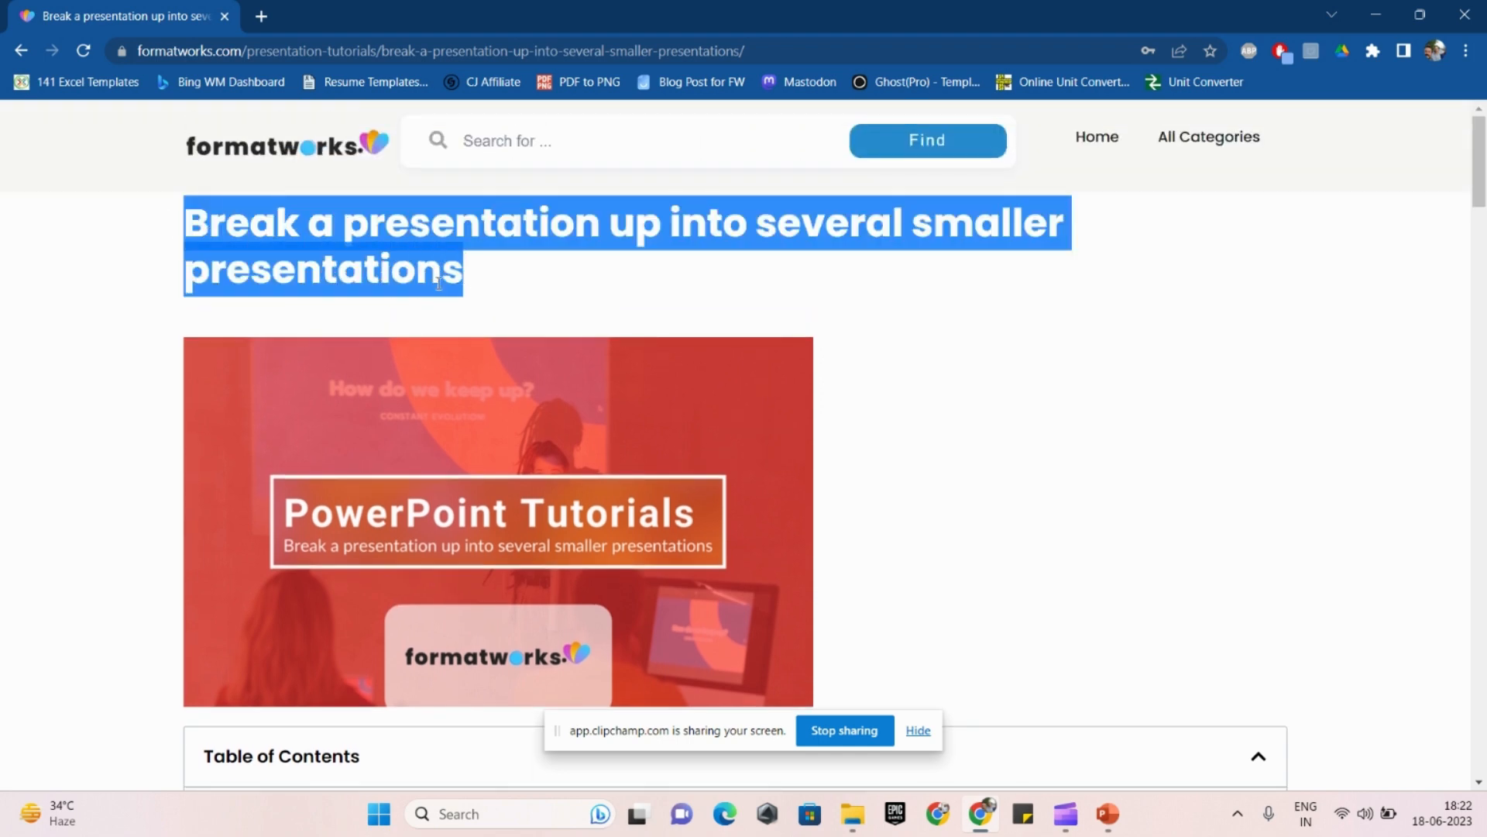
# Step: Go to the article's Exploring Solution via VBA section and copy the SplitFile code
pyautogui.scroll(-5, 313, 319)
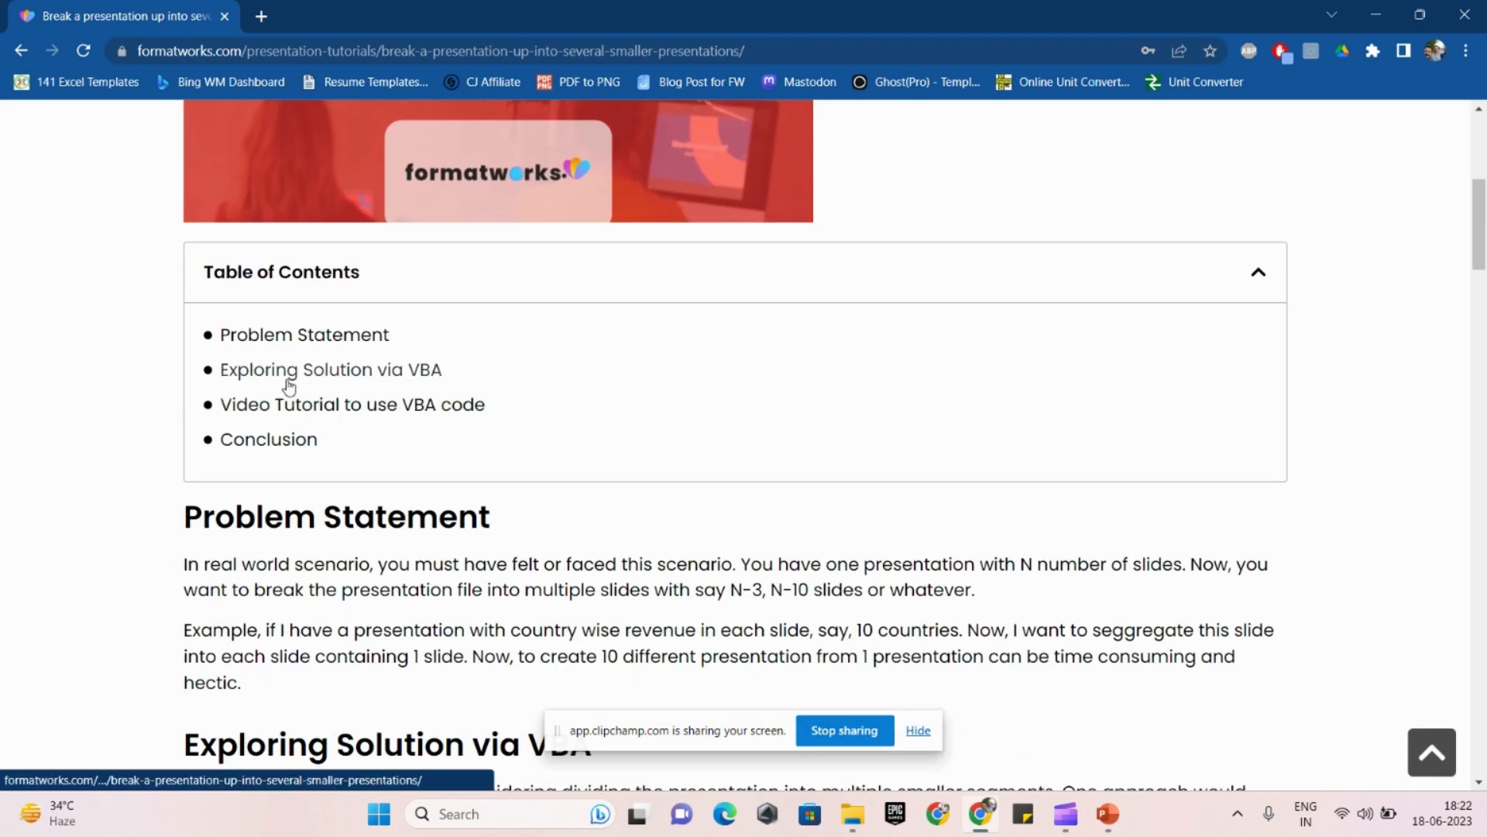
pyautogui.click(289, 380)
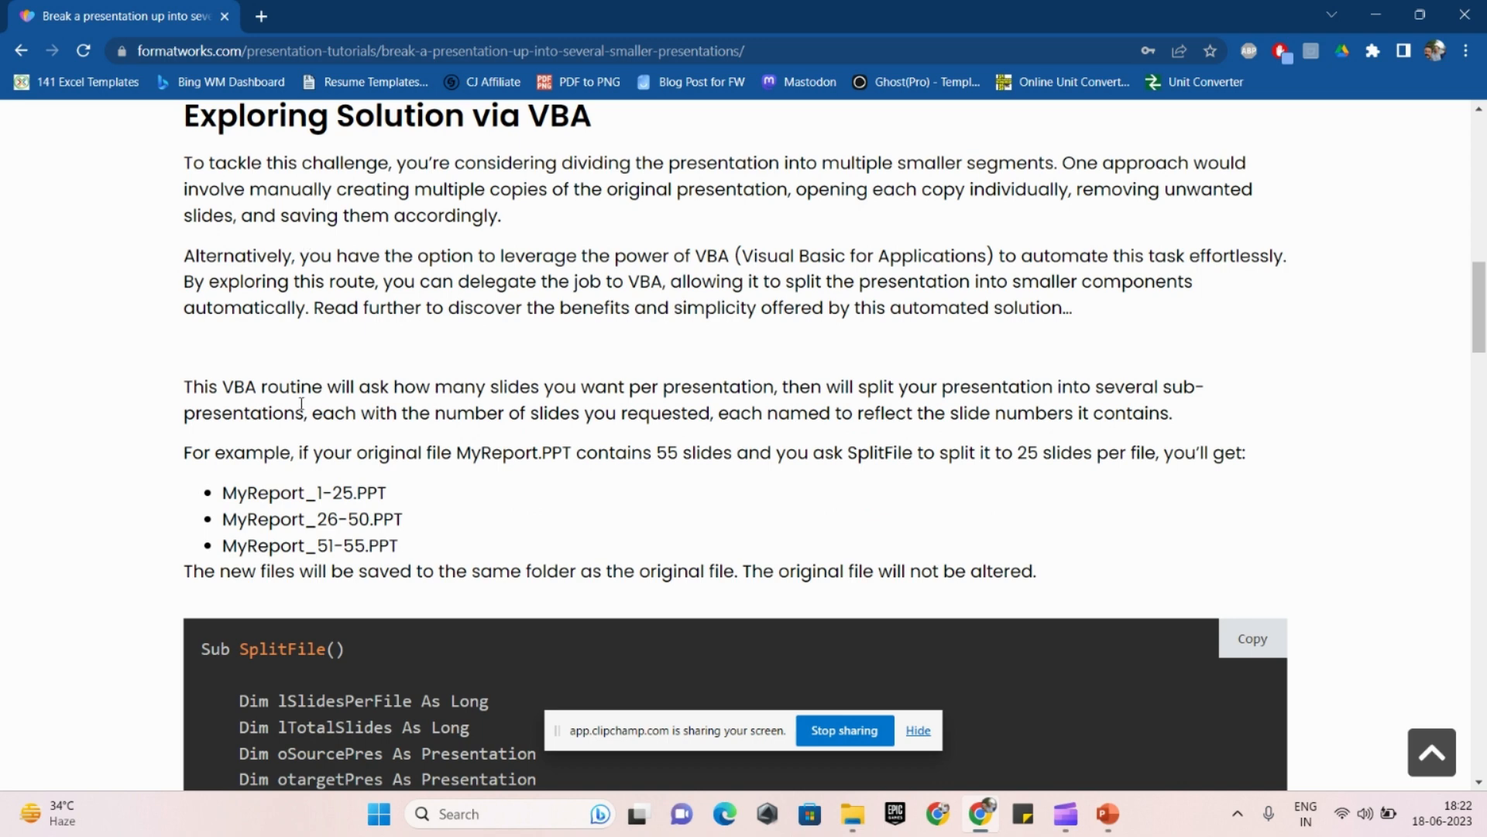
pyautogui.scroll(-5, 301, 403)
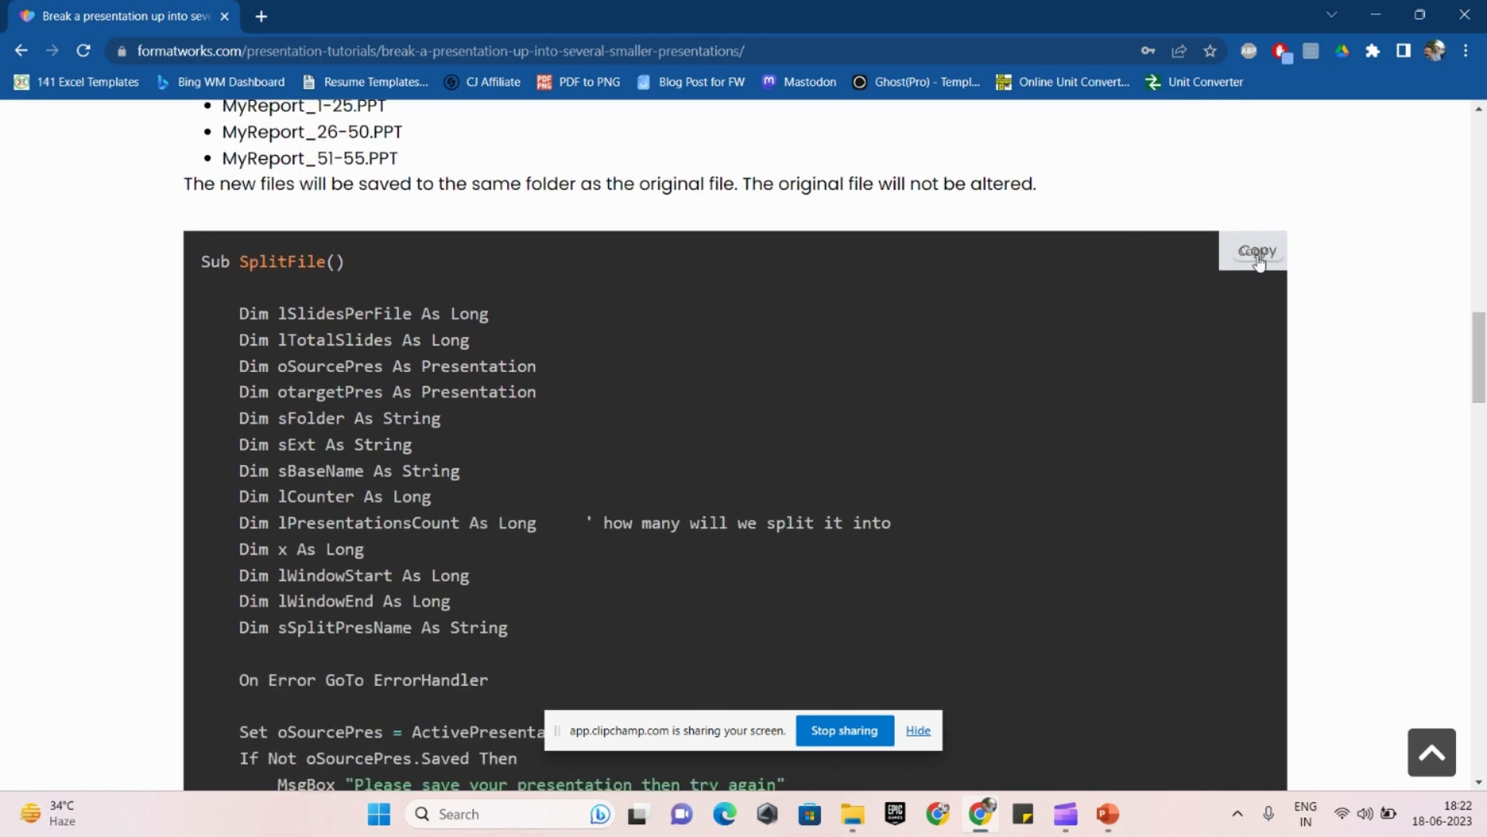
pyautogui.click(1258, 256)
# Step: Switch back to MyReport in PowerPoint and select the title slide
pyautogui.click(1108, 813)
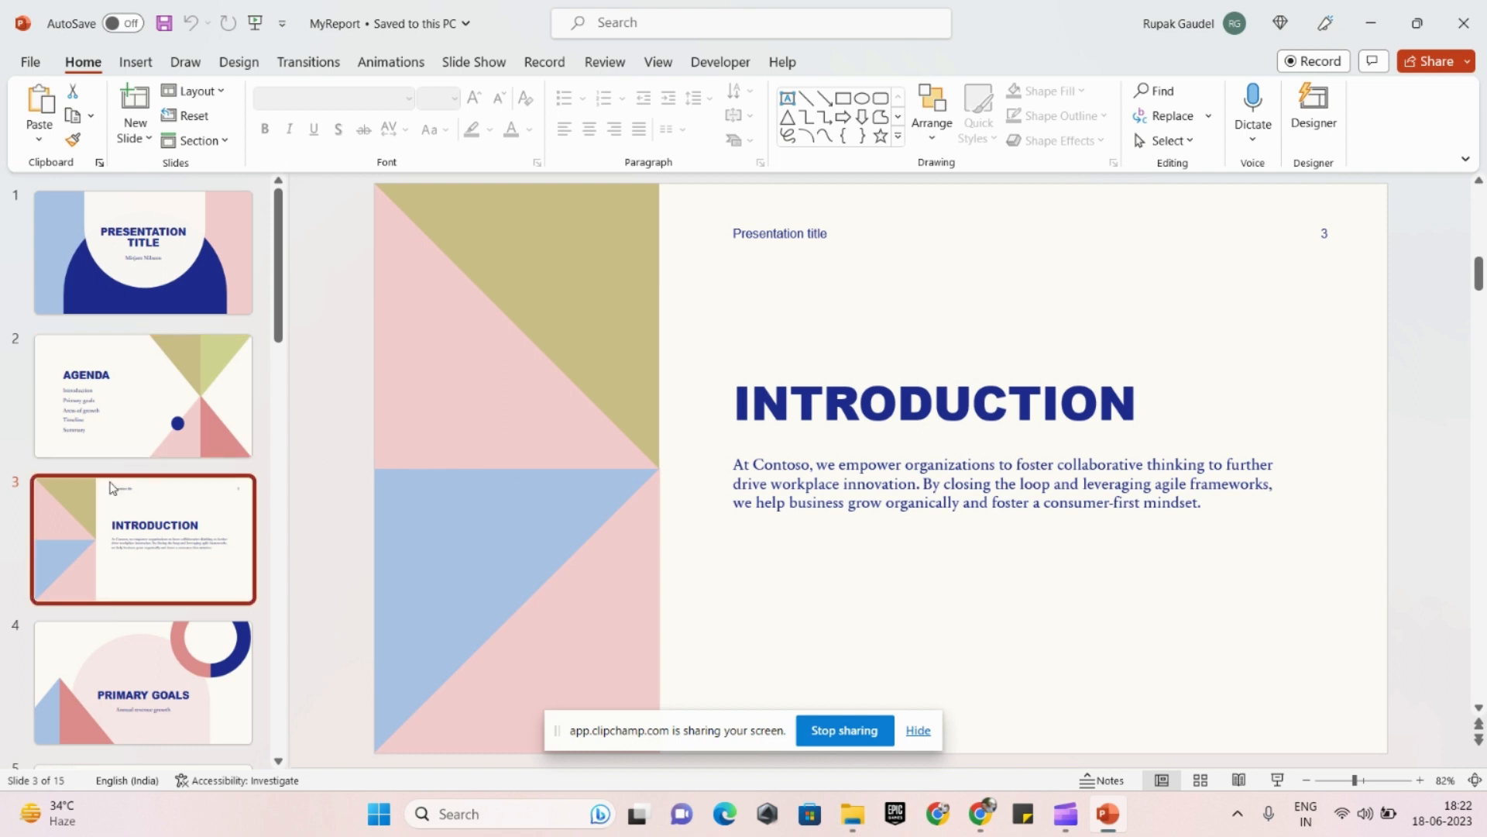
pyautogui.click(128, 411)
pyautogui.click(232, 217)
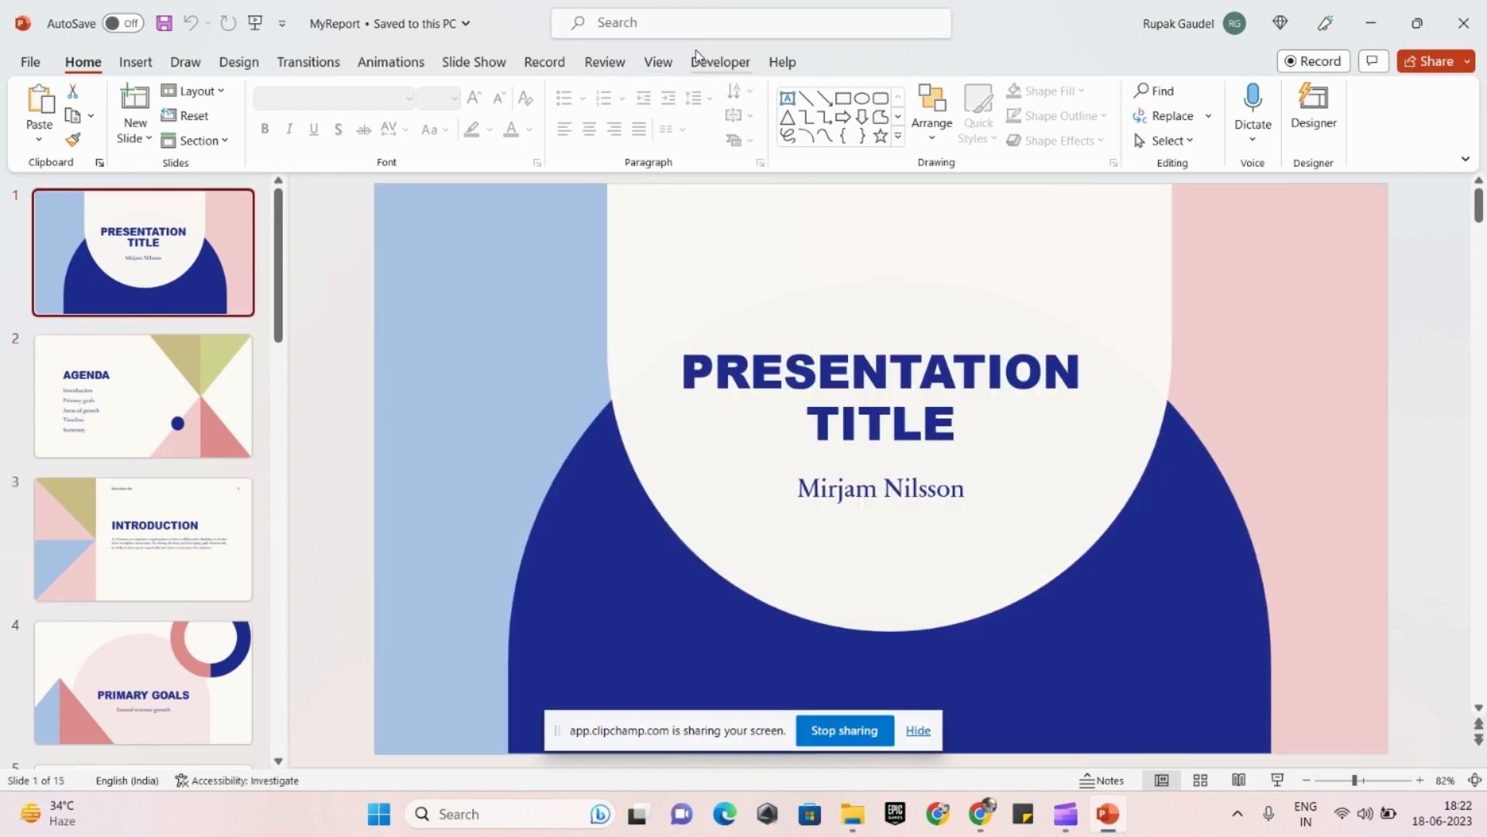
# Step: Check in PowerPoint's ribbon customization options whether the Developer tab is enabled, and cancel without making changes
pyautogui.click(740, 66)
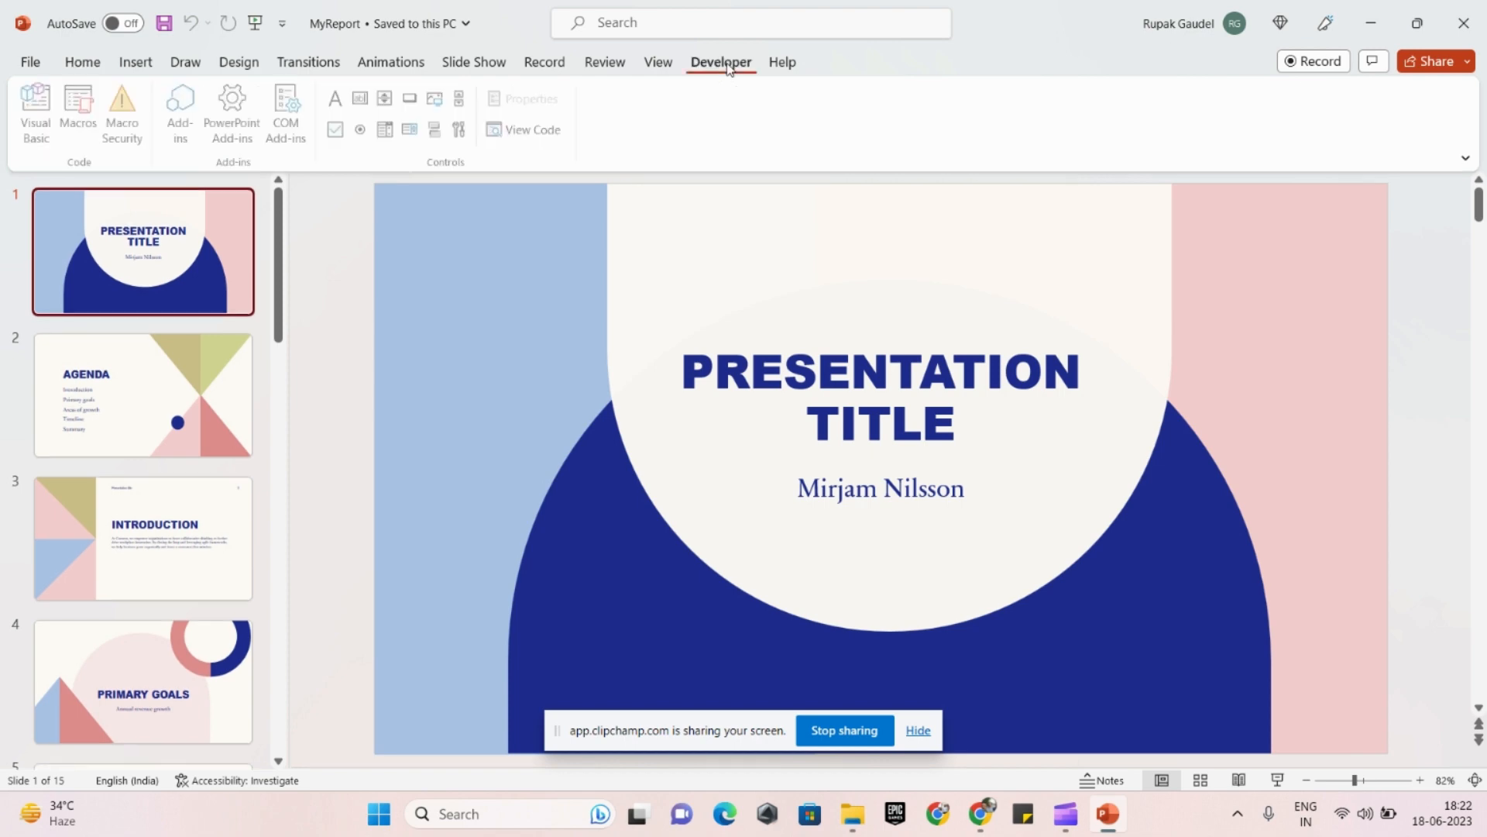
pyautogui.click(26, 62)
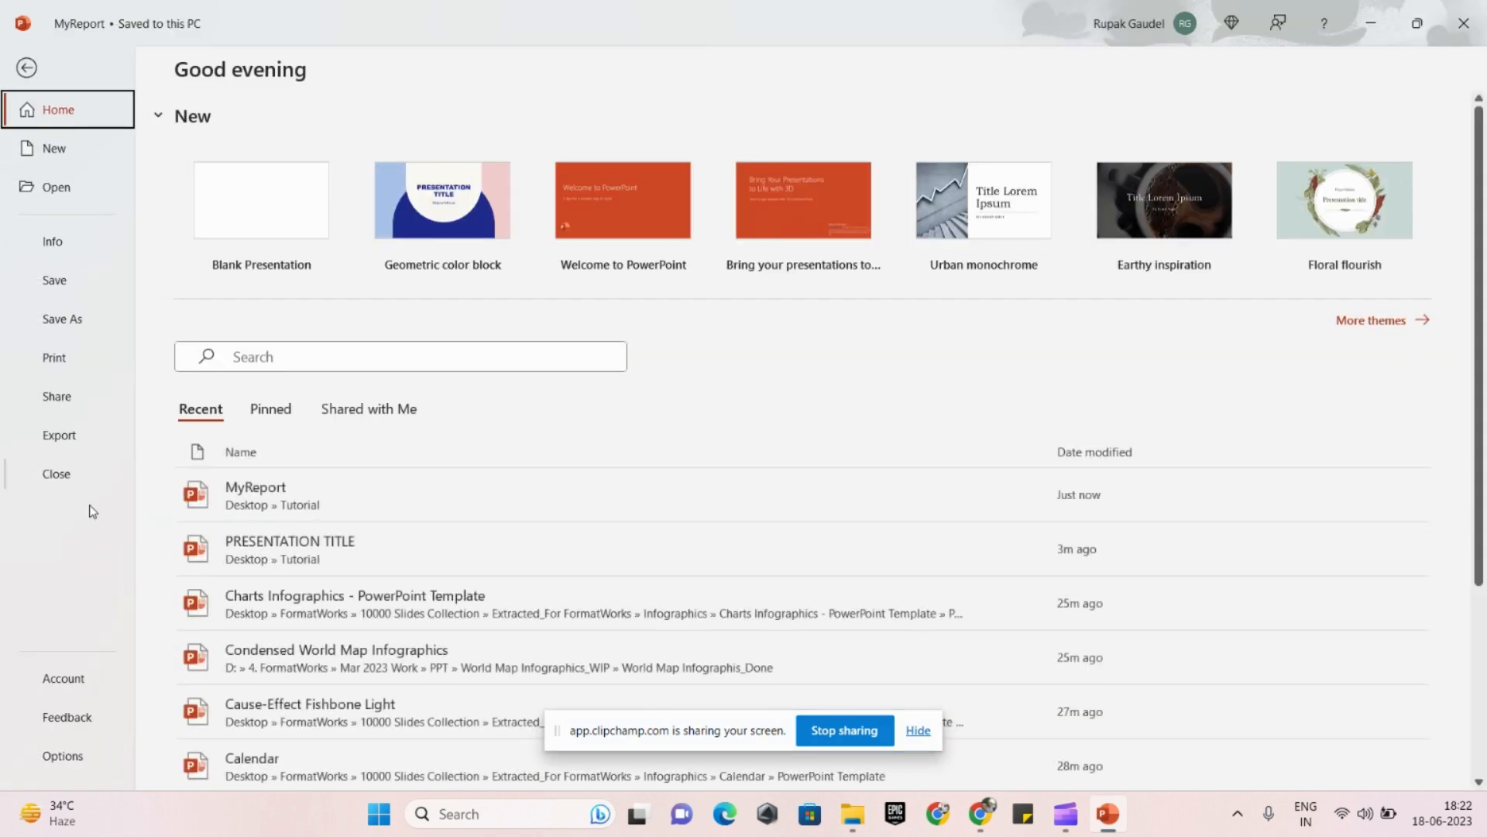
pyautogui.click(73, 683)
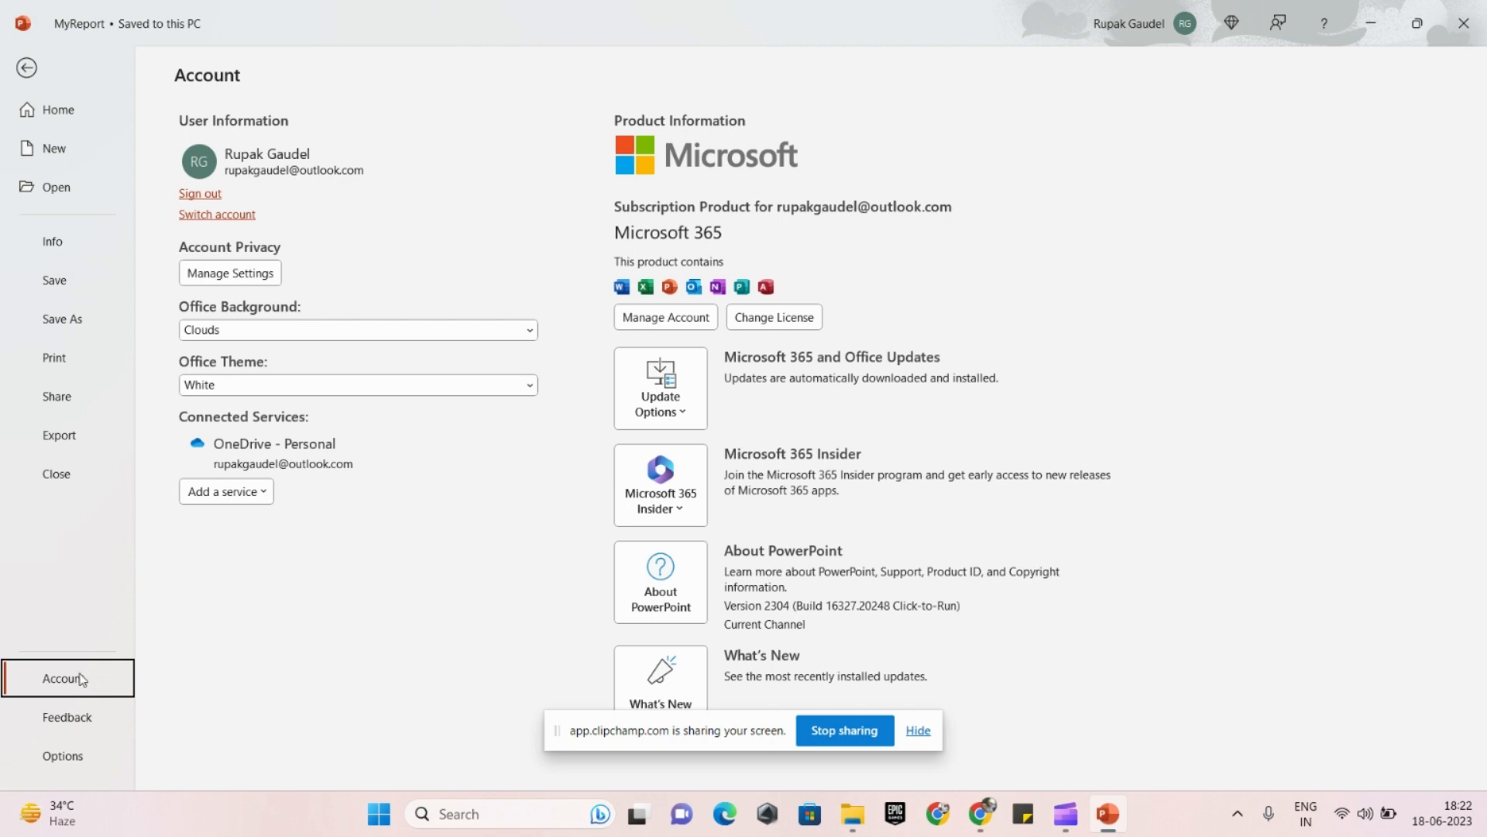
pyautogui.click(75, 754)
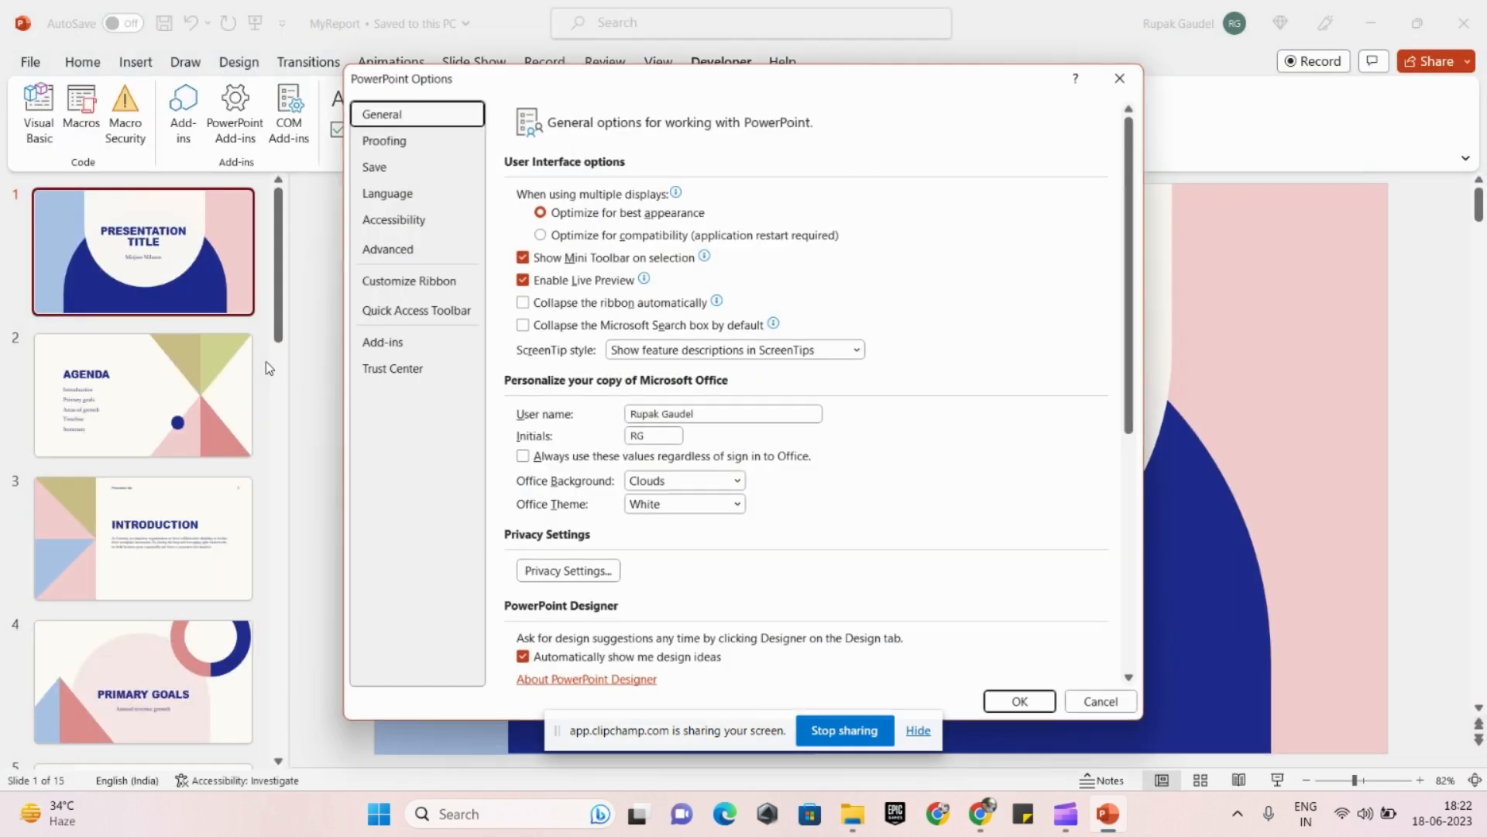
pyautogui.click(411, 285)
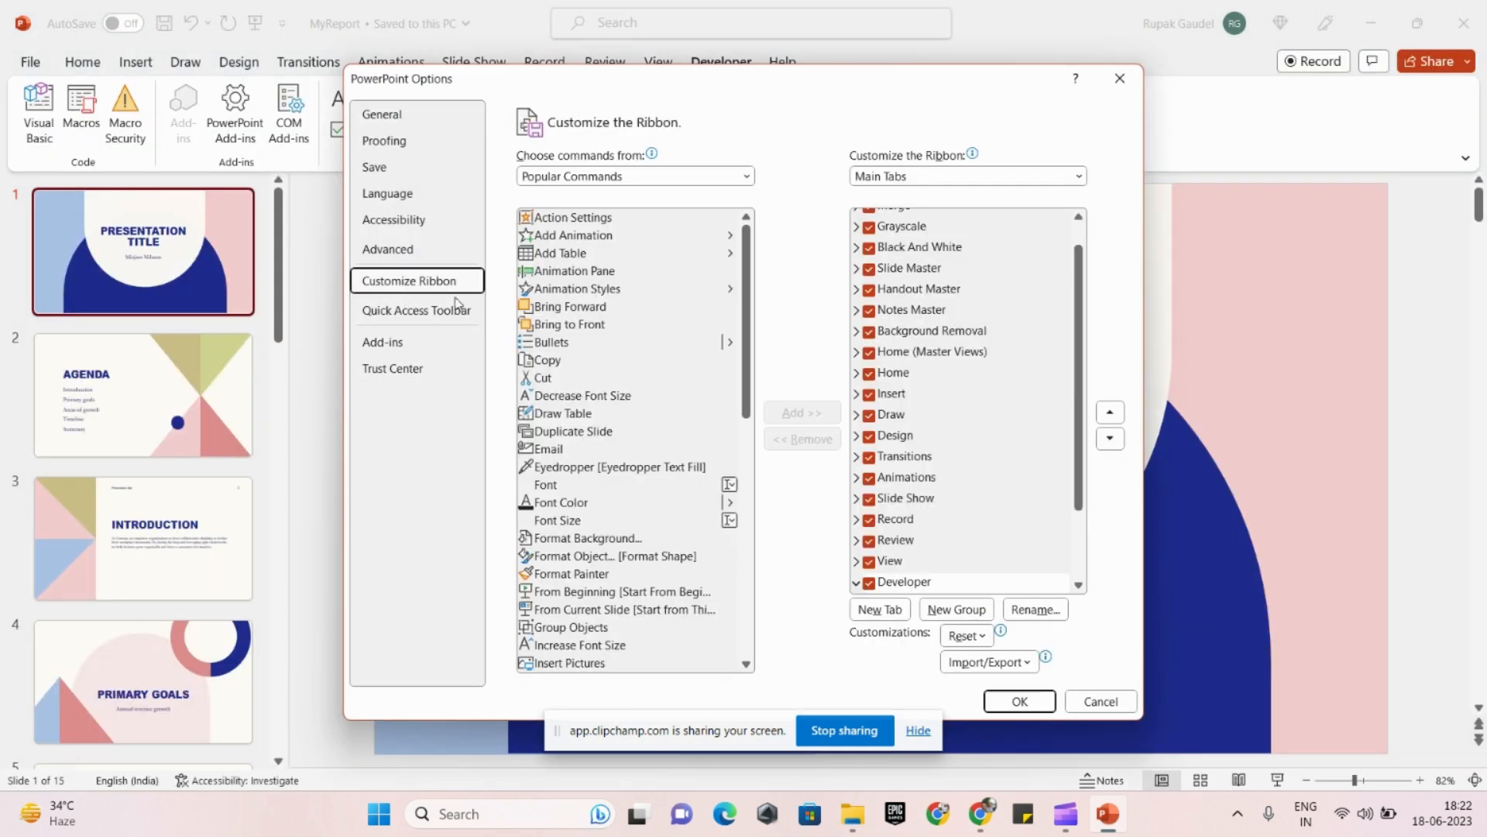
pyautogui.scroll(-2, 926, 534)
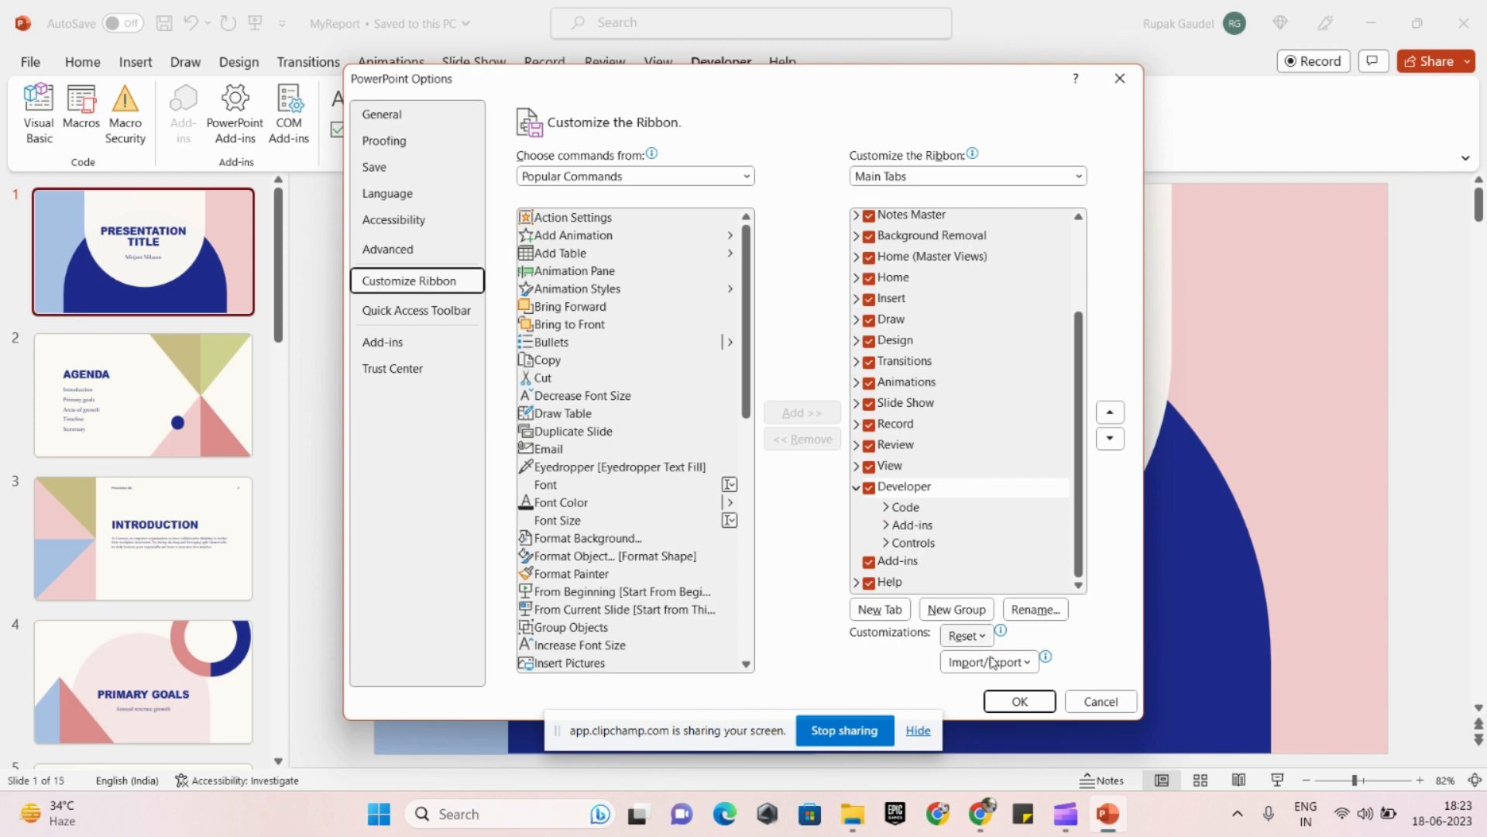
pyautogui.click(1100, 701)
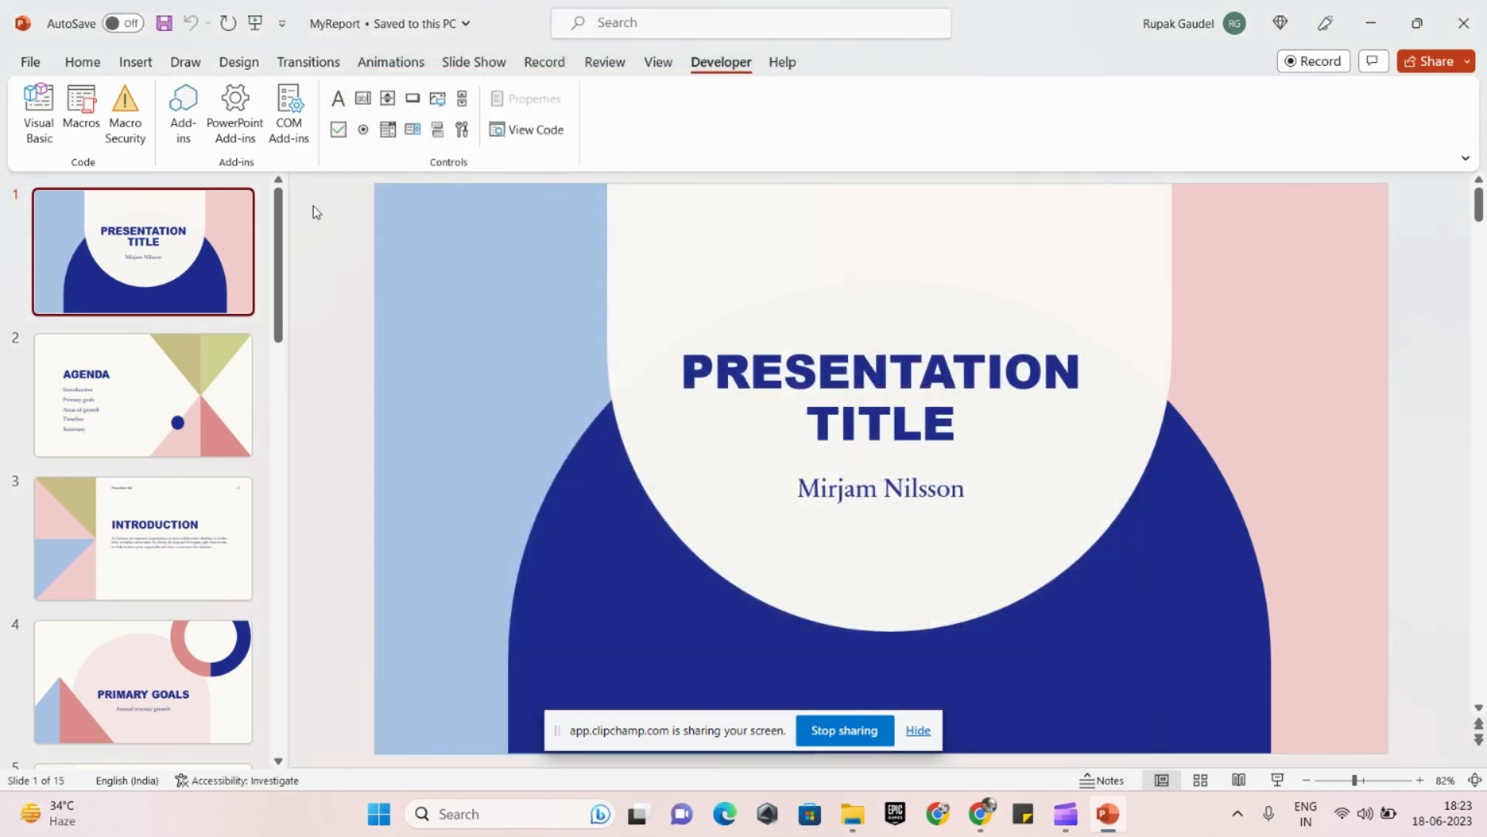
# Step: Open the Visual Basic editor and insert a new module into the MyReport project
pyautogui.click(36, 127)
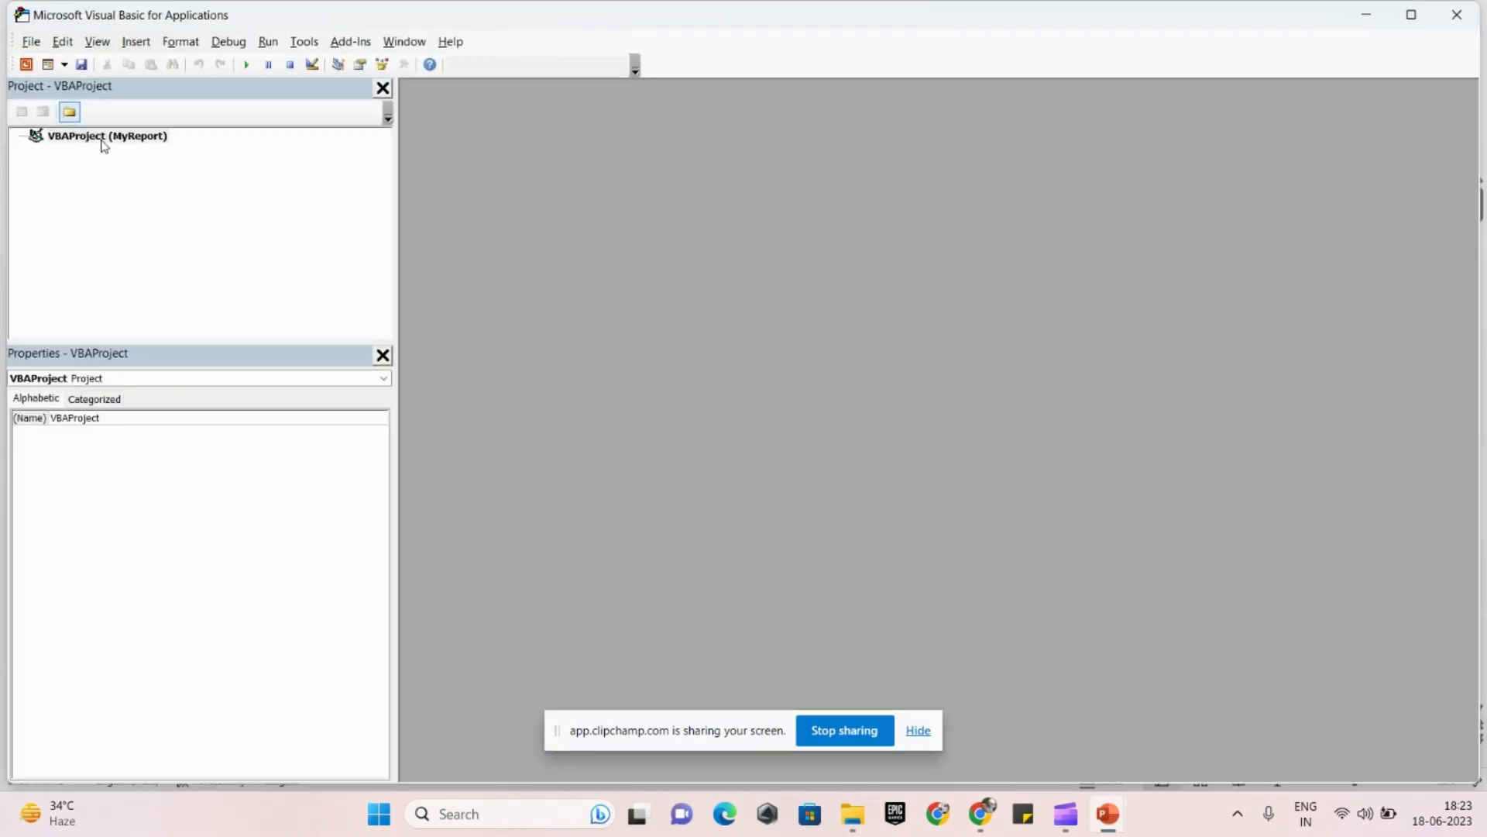
pyautogui.rightClick(104, 143)
pyautogui.moveTo(216, 250)
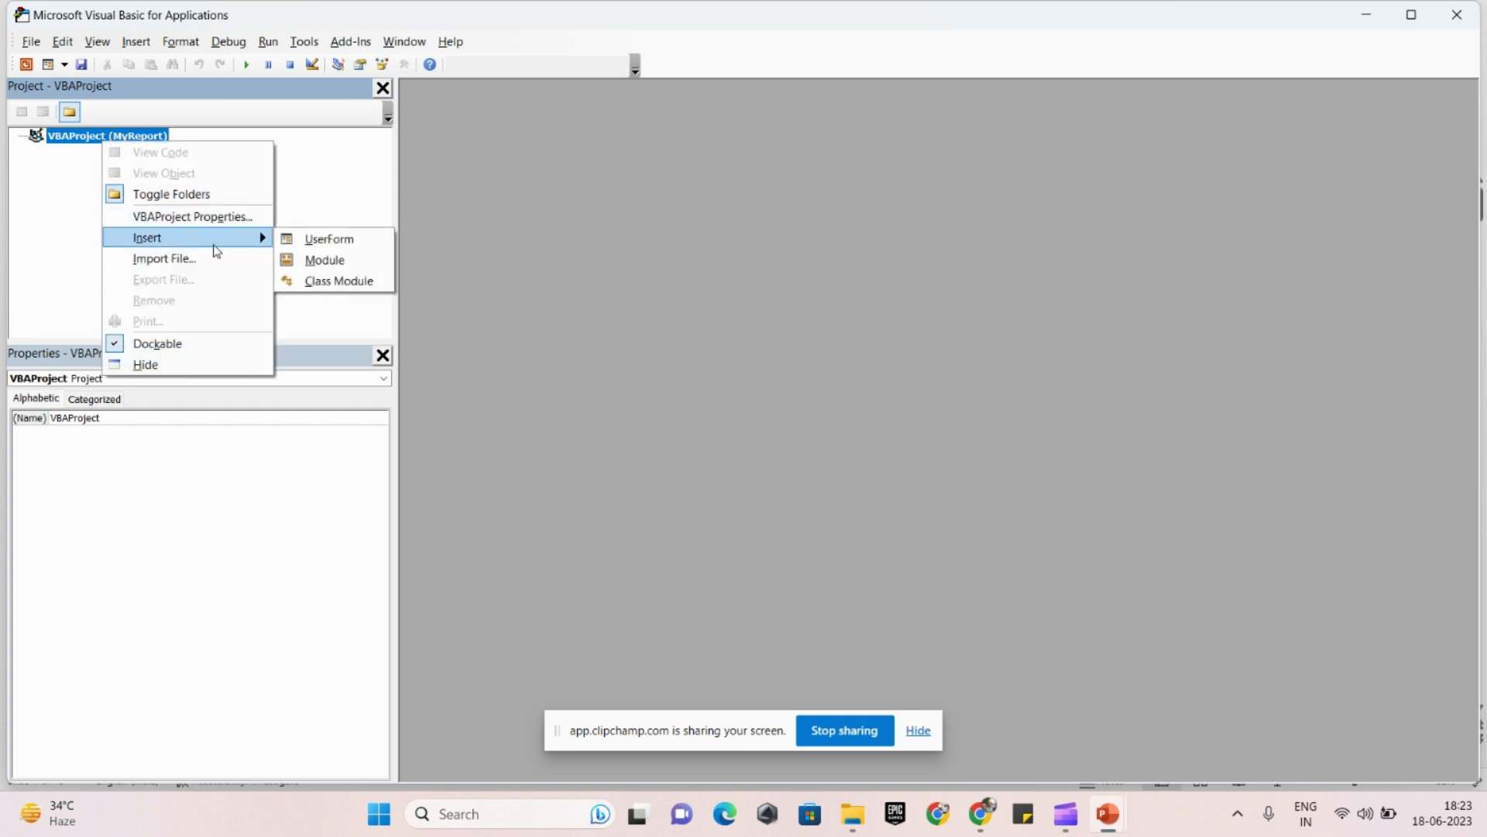
pyautogui.click(350, 262)
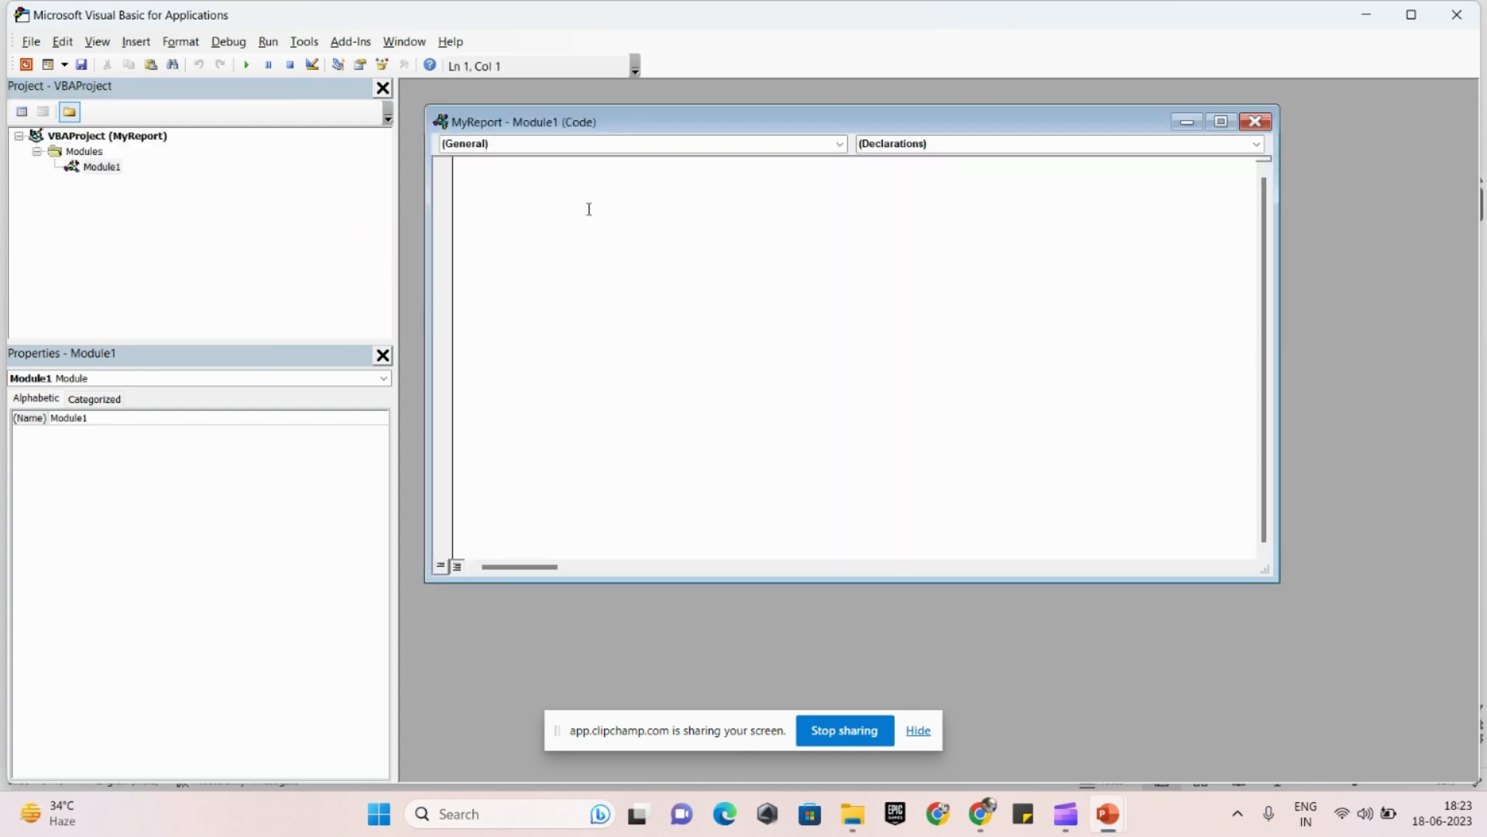
# Step: Copy the SplitFile code from the browser article again and paste it into the empty module
pyautogui.click(987, 814)
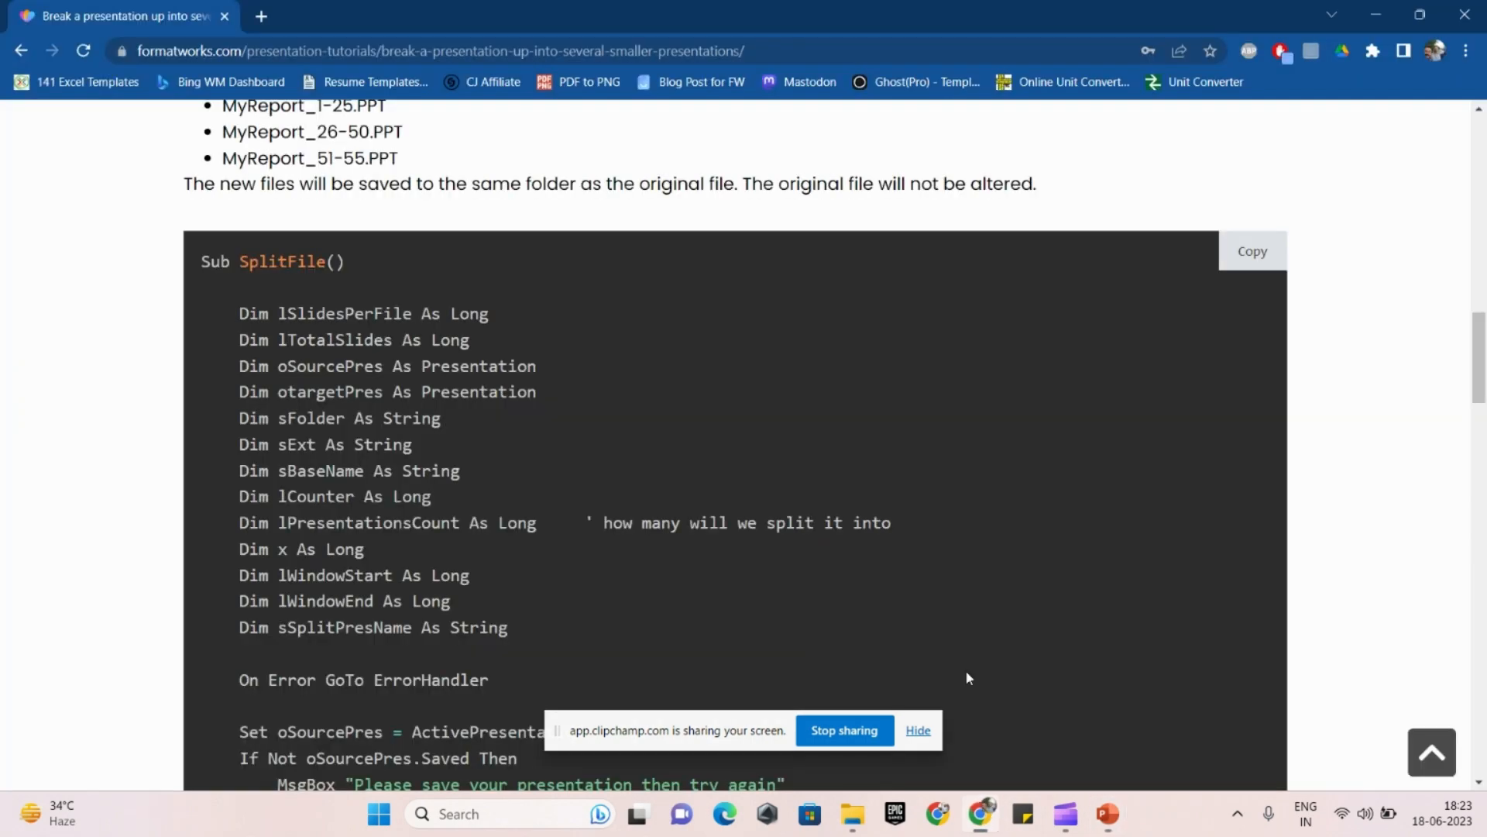
pyautogui.click(1252, 253)
pyautogui.click(1388, 11)
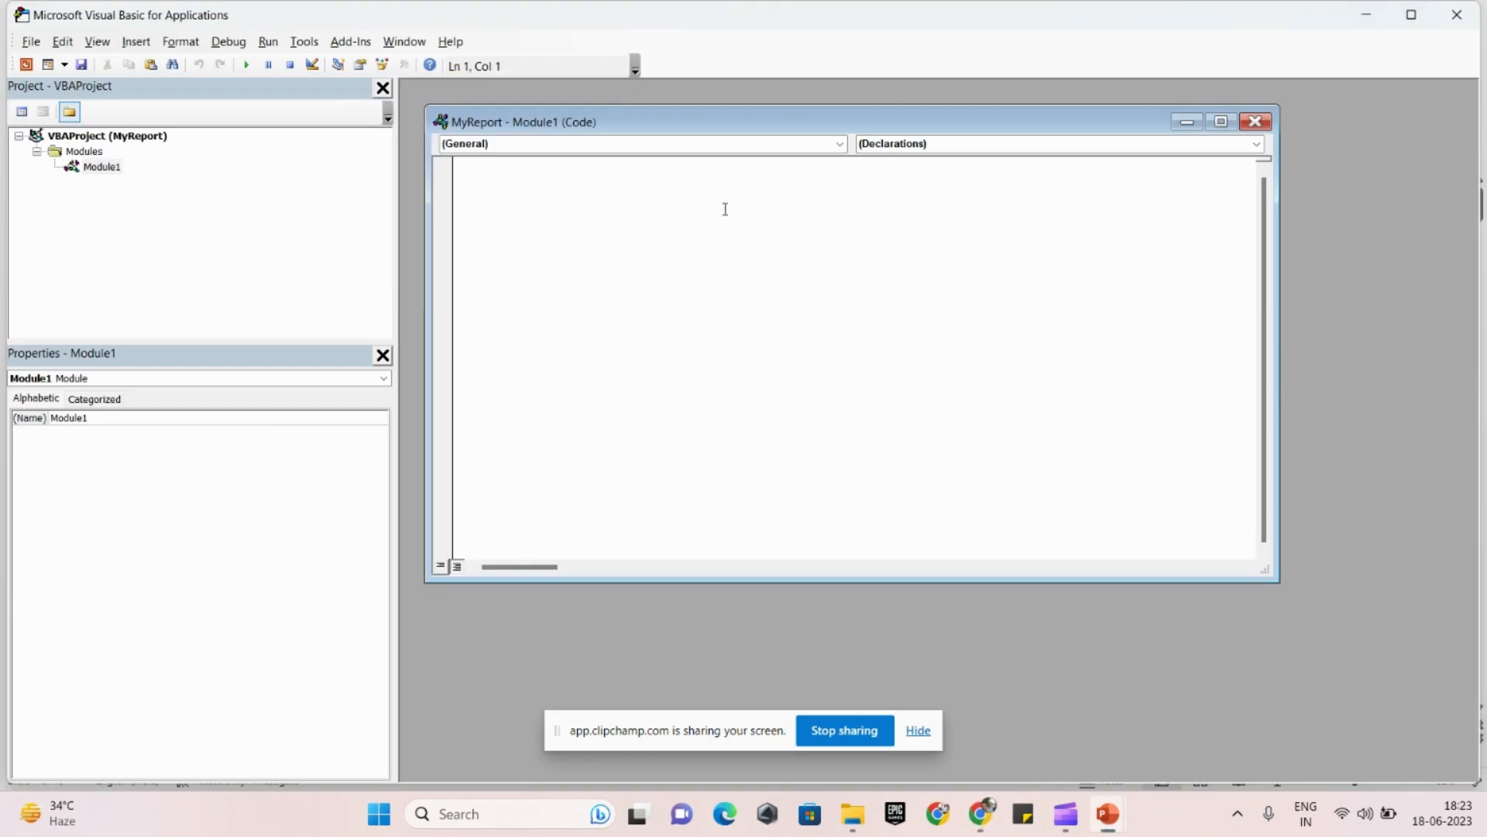
pyautogui.hotkey('ctrl', 'v')
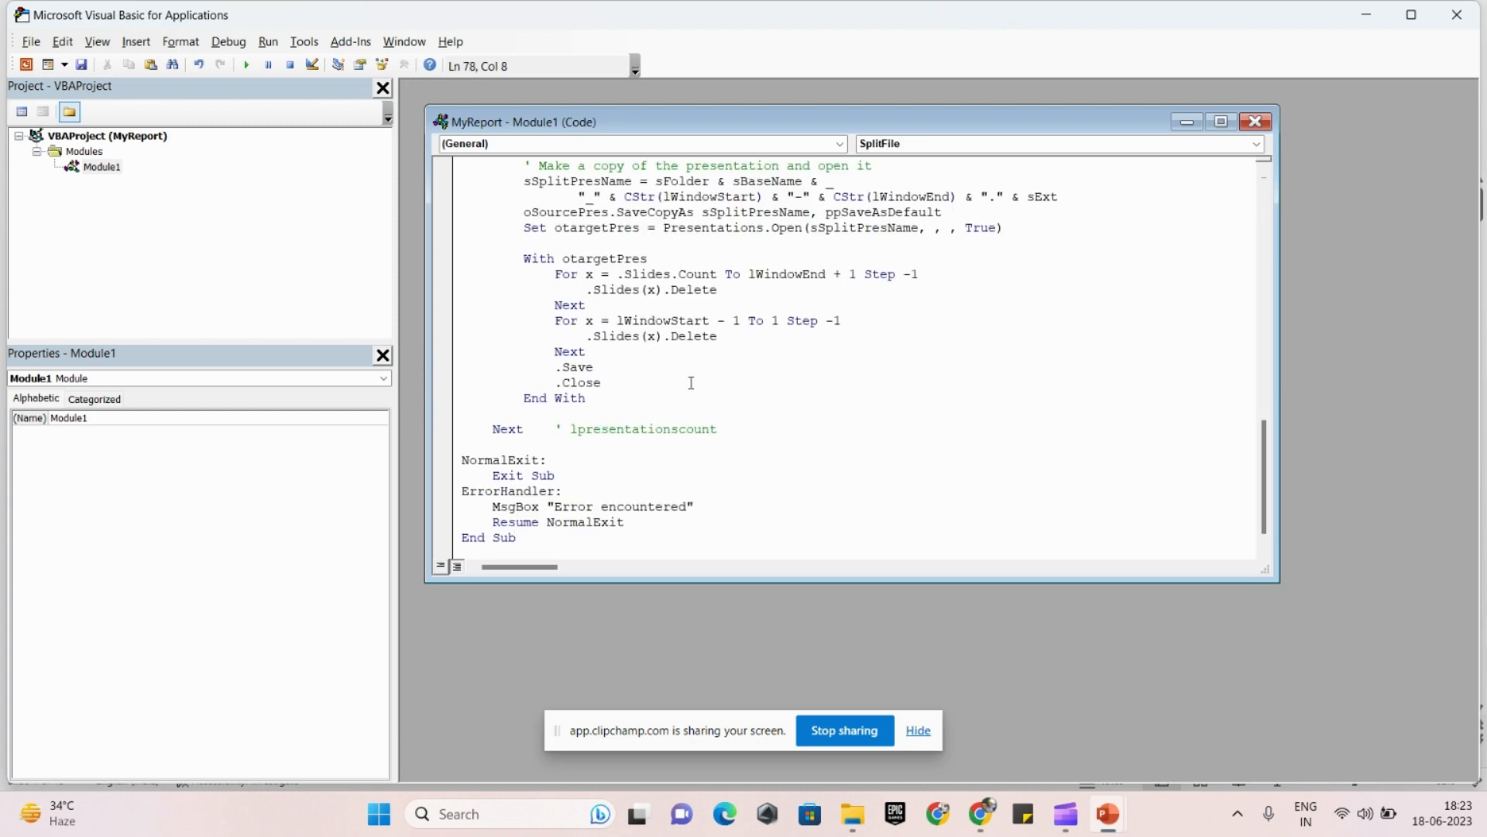
# Step: Save MyReport and accept keeping it as a macro-free presentation
pyautogui.scroll(17, 690, 383)
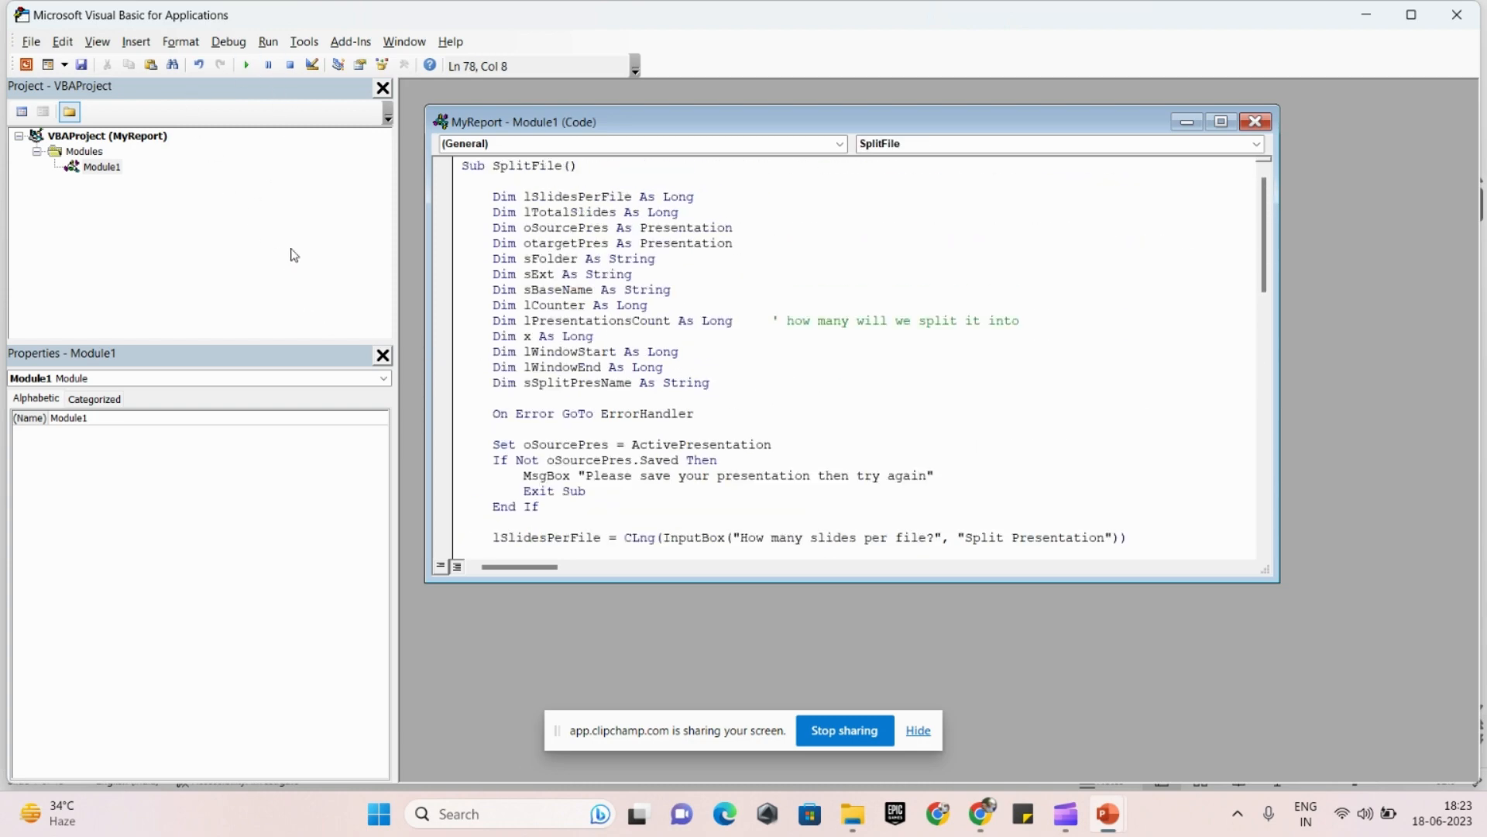
pyautogui.hotkey('ctrl', 's')
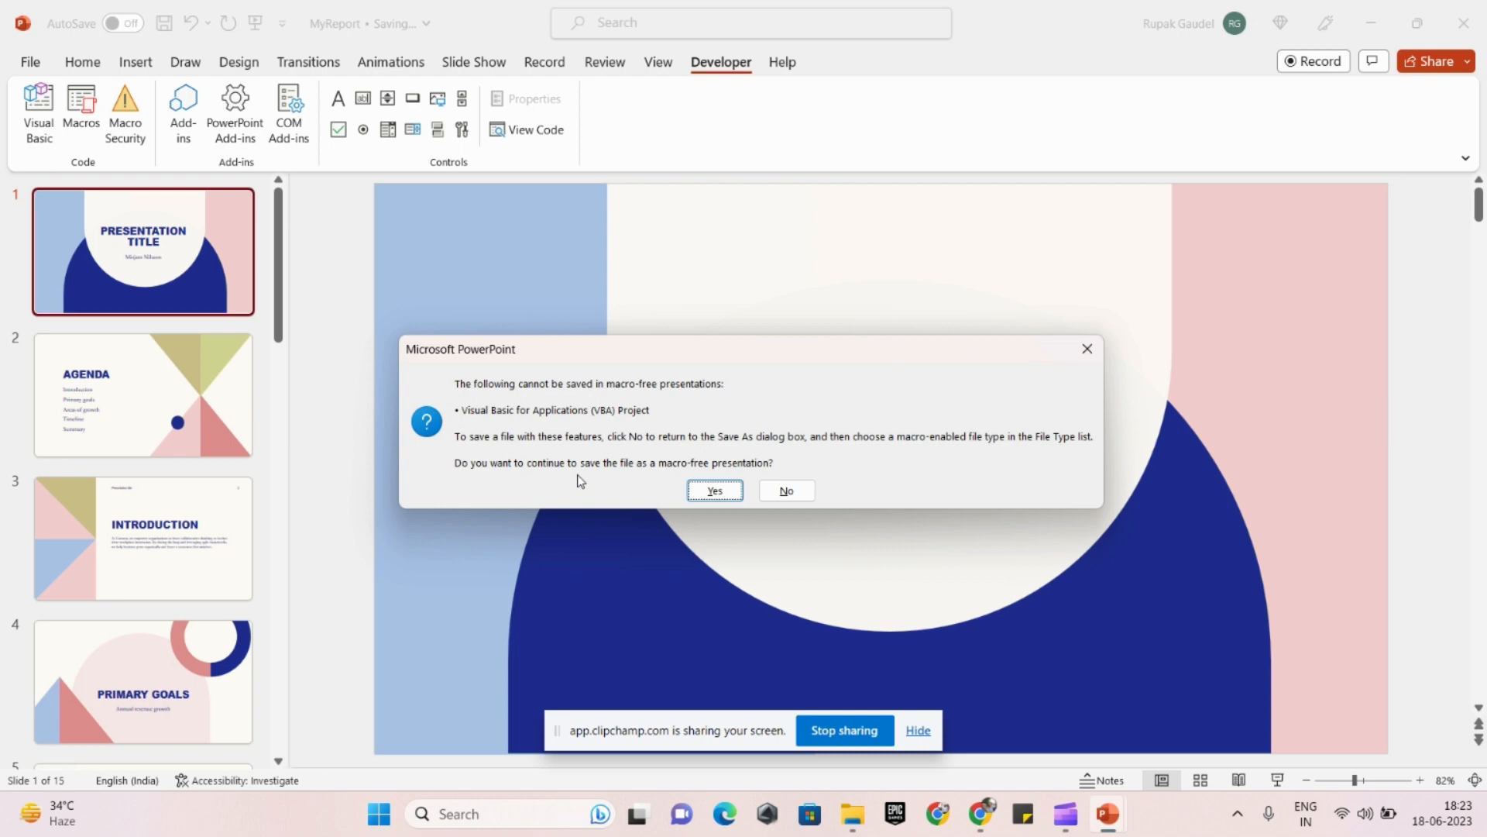
pyautogui.click(714, 491)
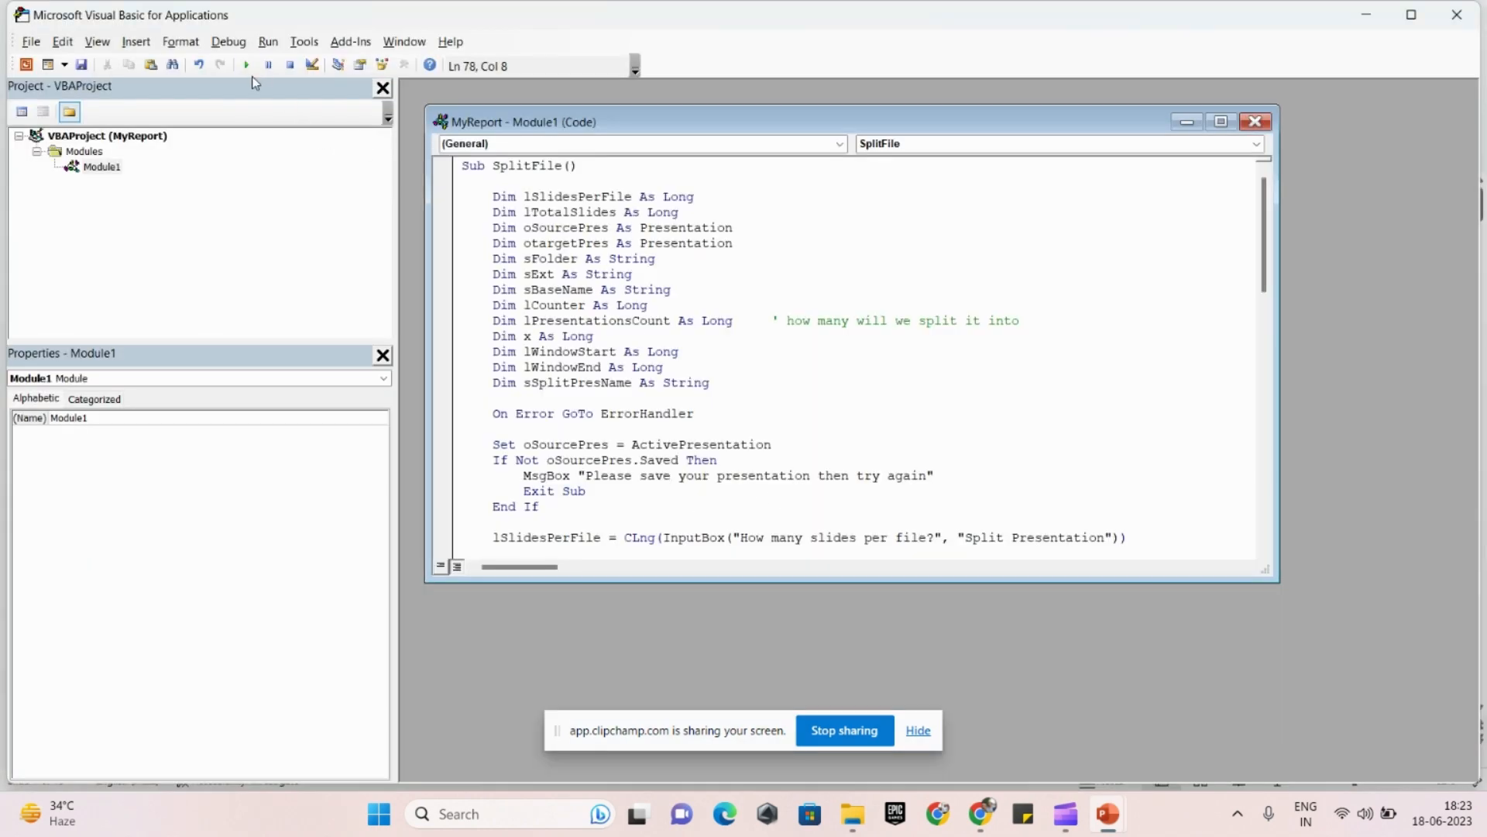
# Step: Run the SplitFile macro with 1 slide per file, and close the module and the Visual Basic editor
pyautogui.click(248, 68)
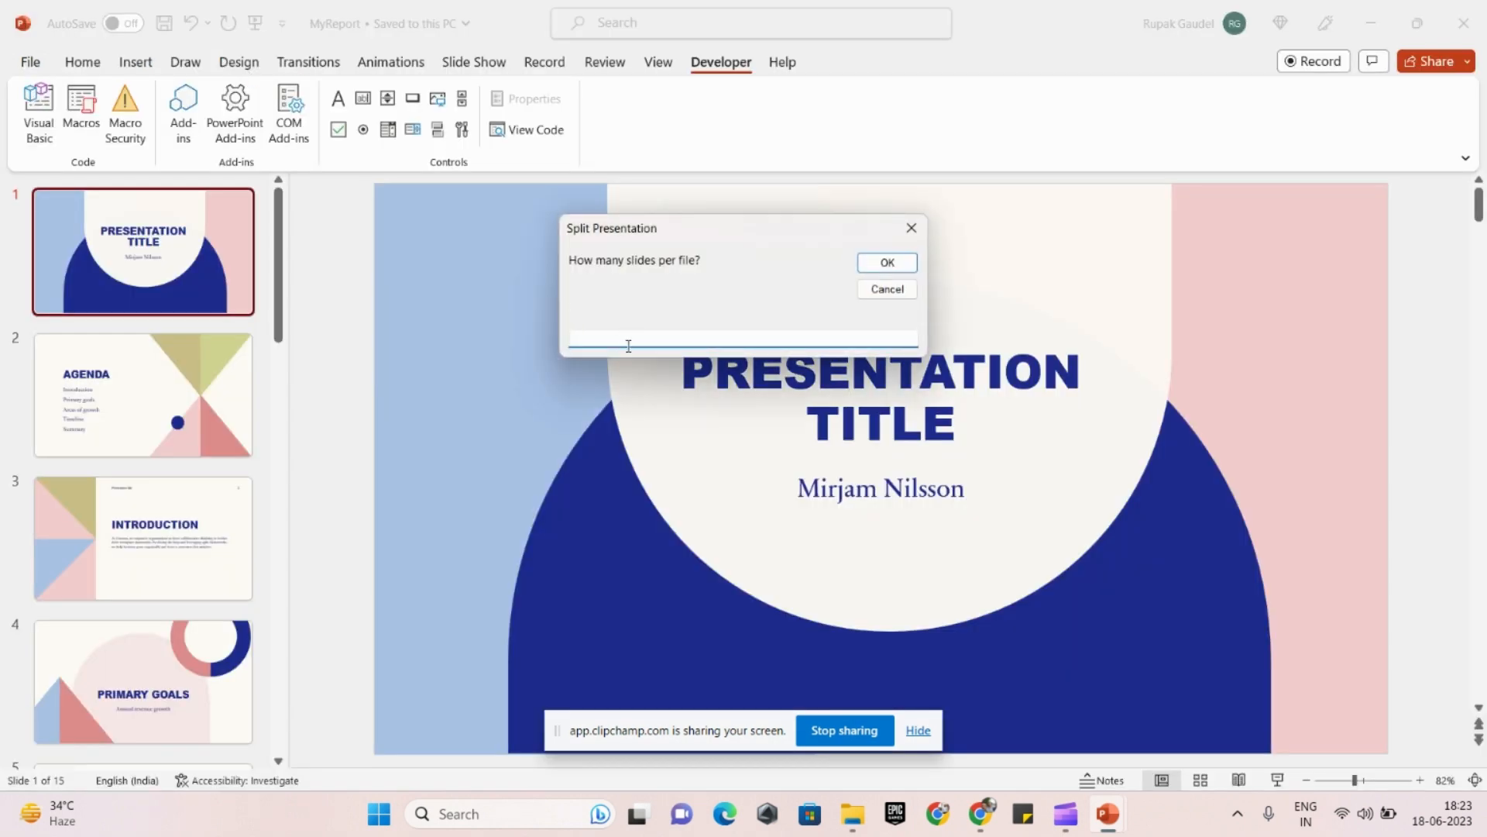
pyautogui.write('1')
pyautogui.write('1')
pyautogui.click(901, 264)
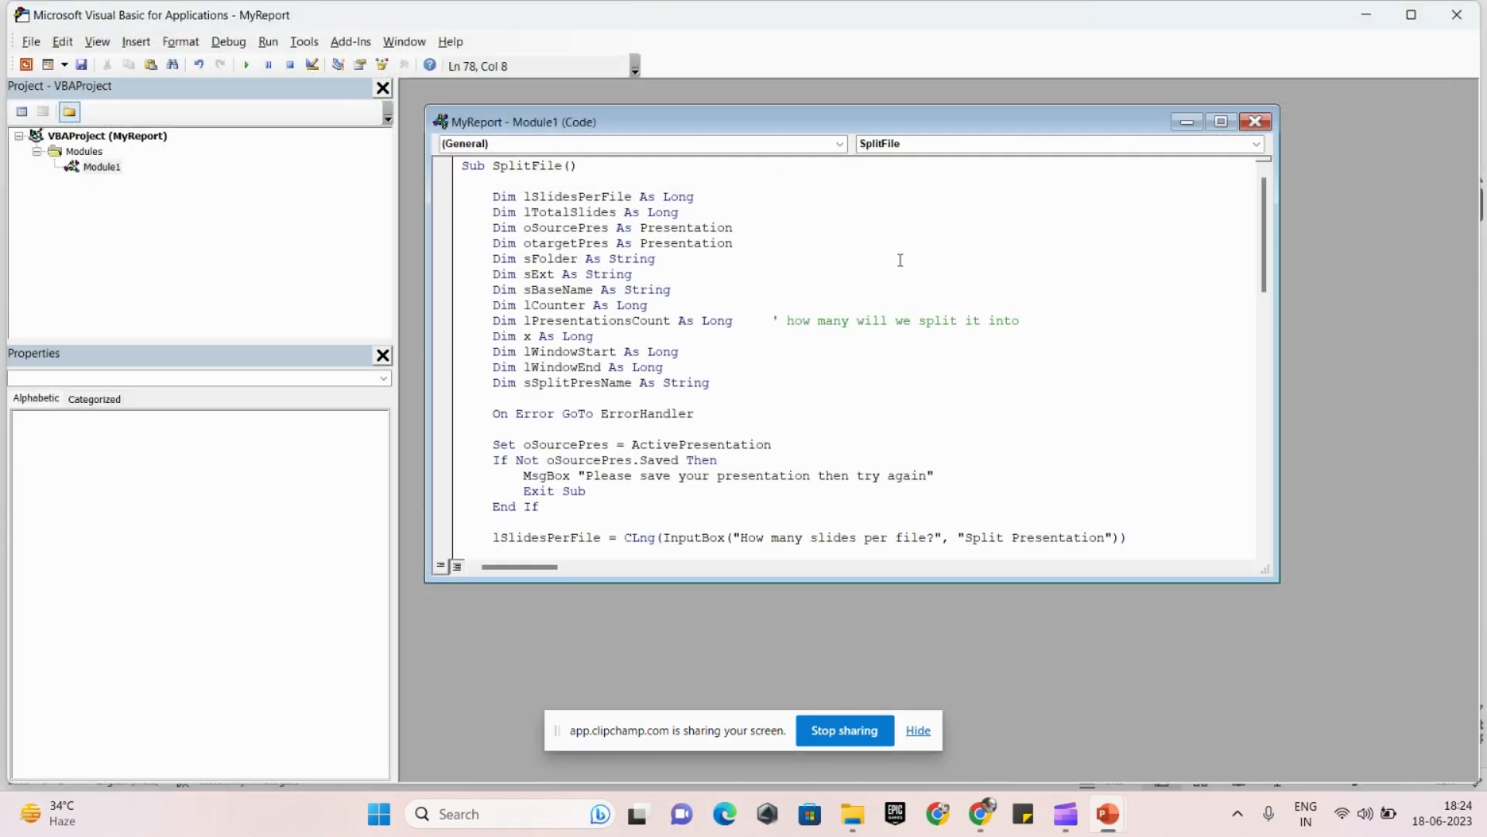
pyautogui.click(1255, 121)
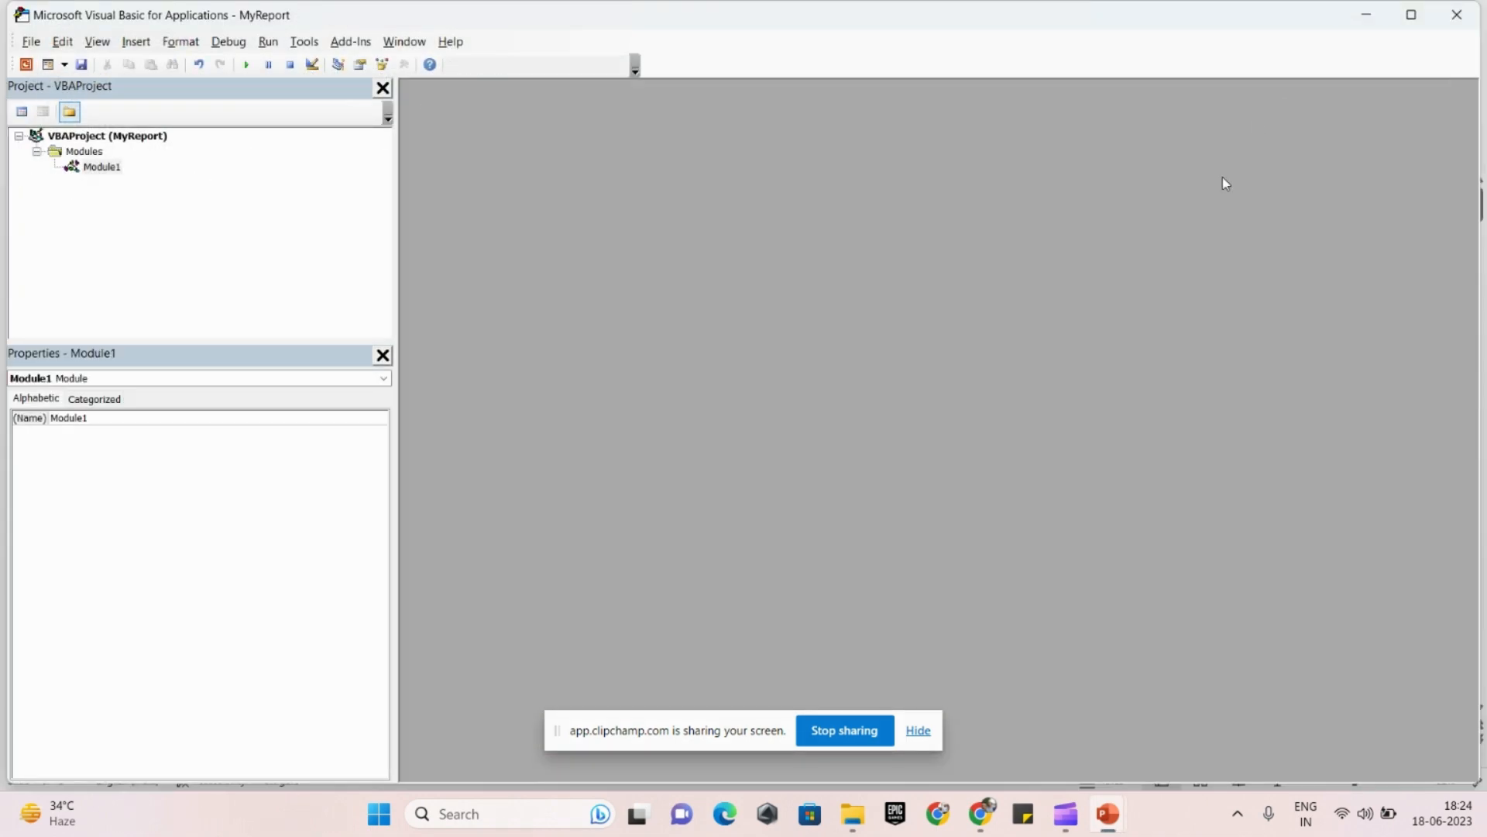
pyautogui.click(1456, 14)
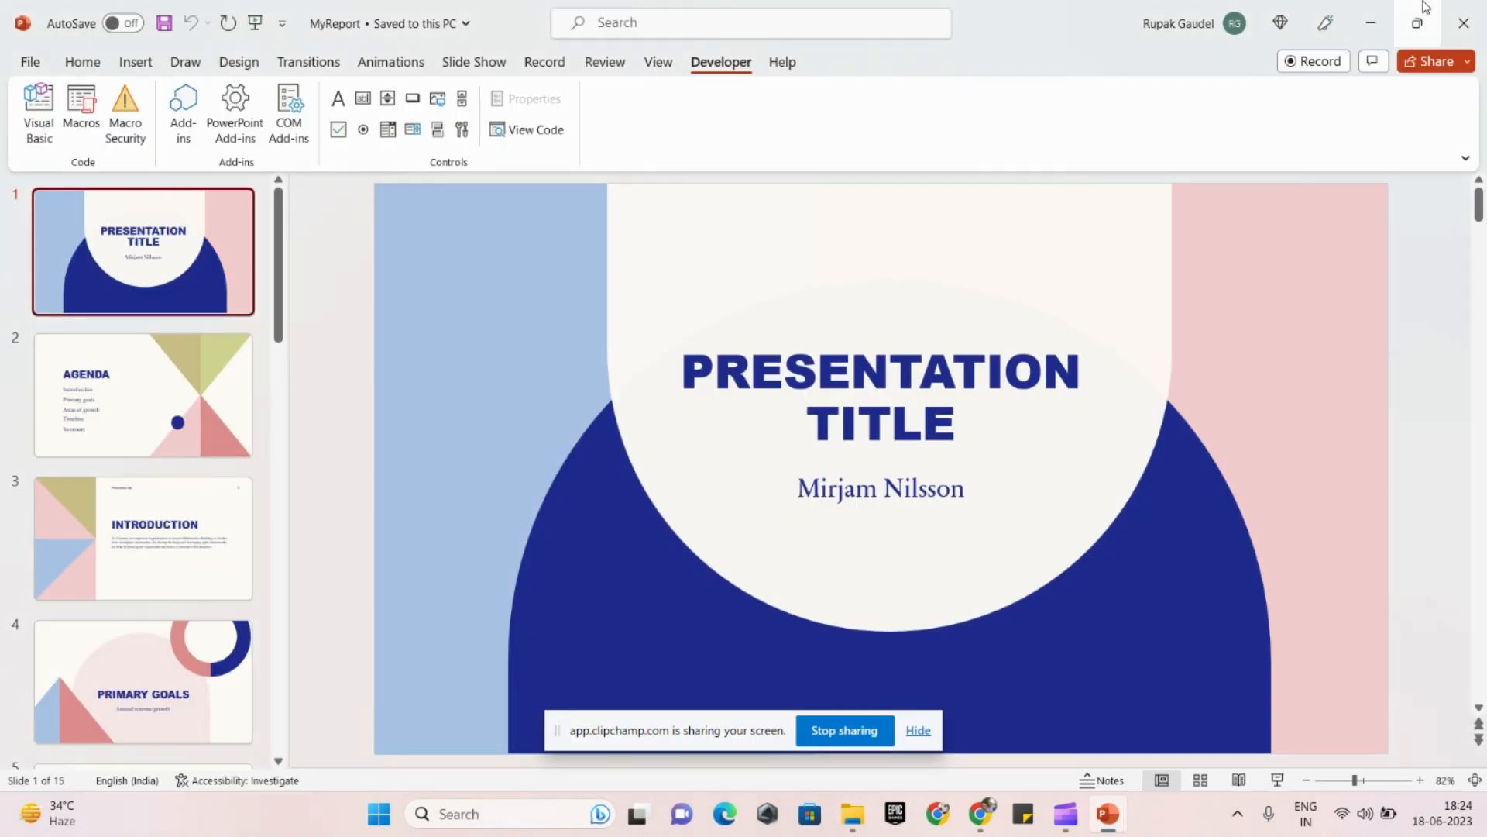
# Step: Close the MyReport presentation and refresh the Tutorial folder in File Explorer
pyautogui.click(1463, 24)
pyautogui.click(592, 287)
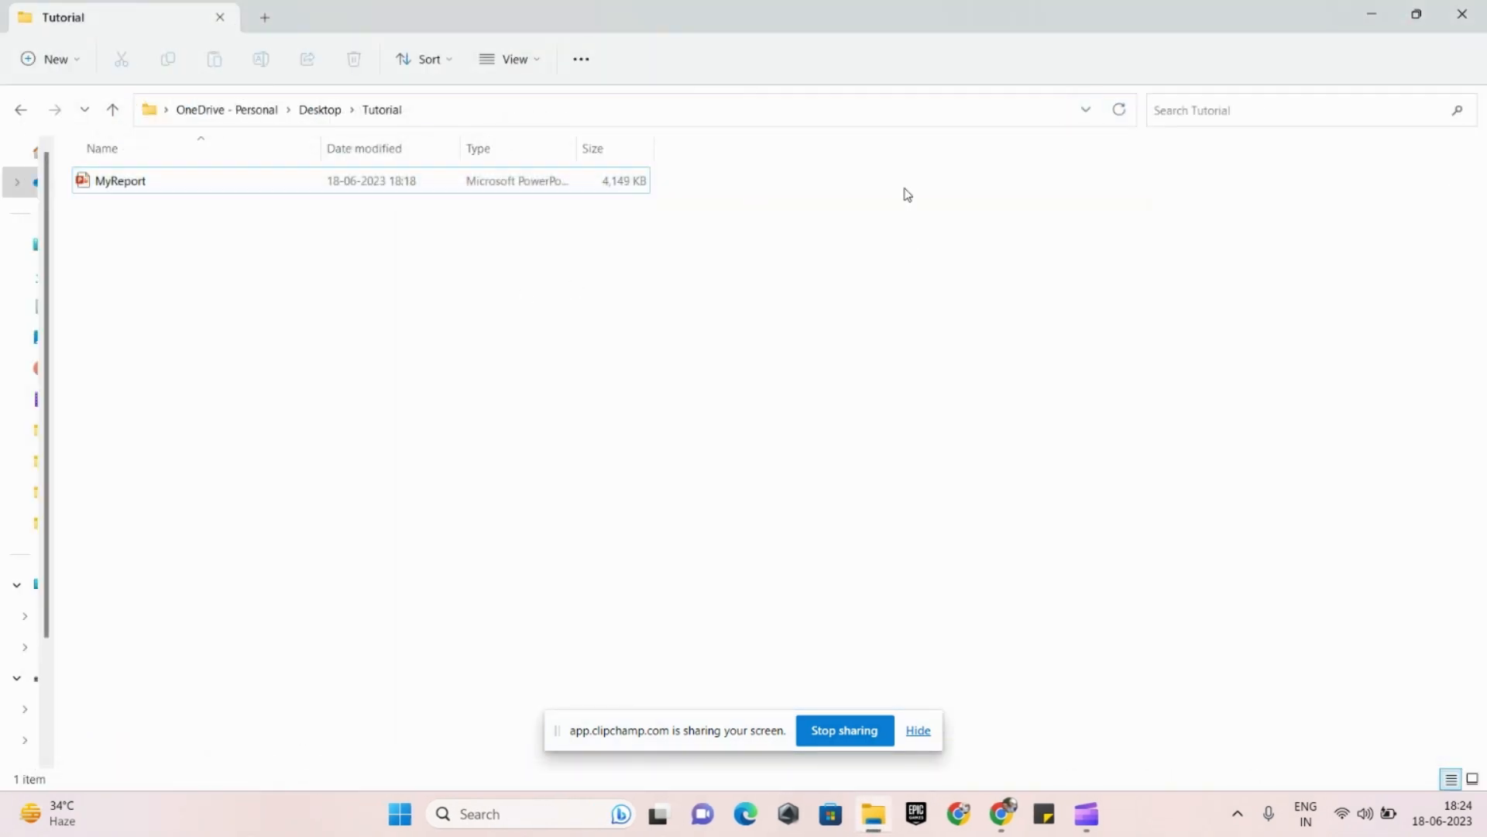
pyautogui.click(1121, 121)
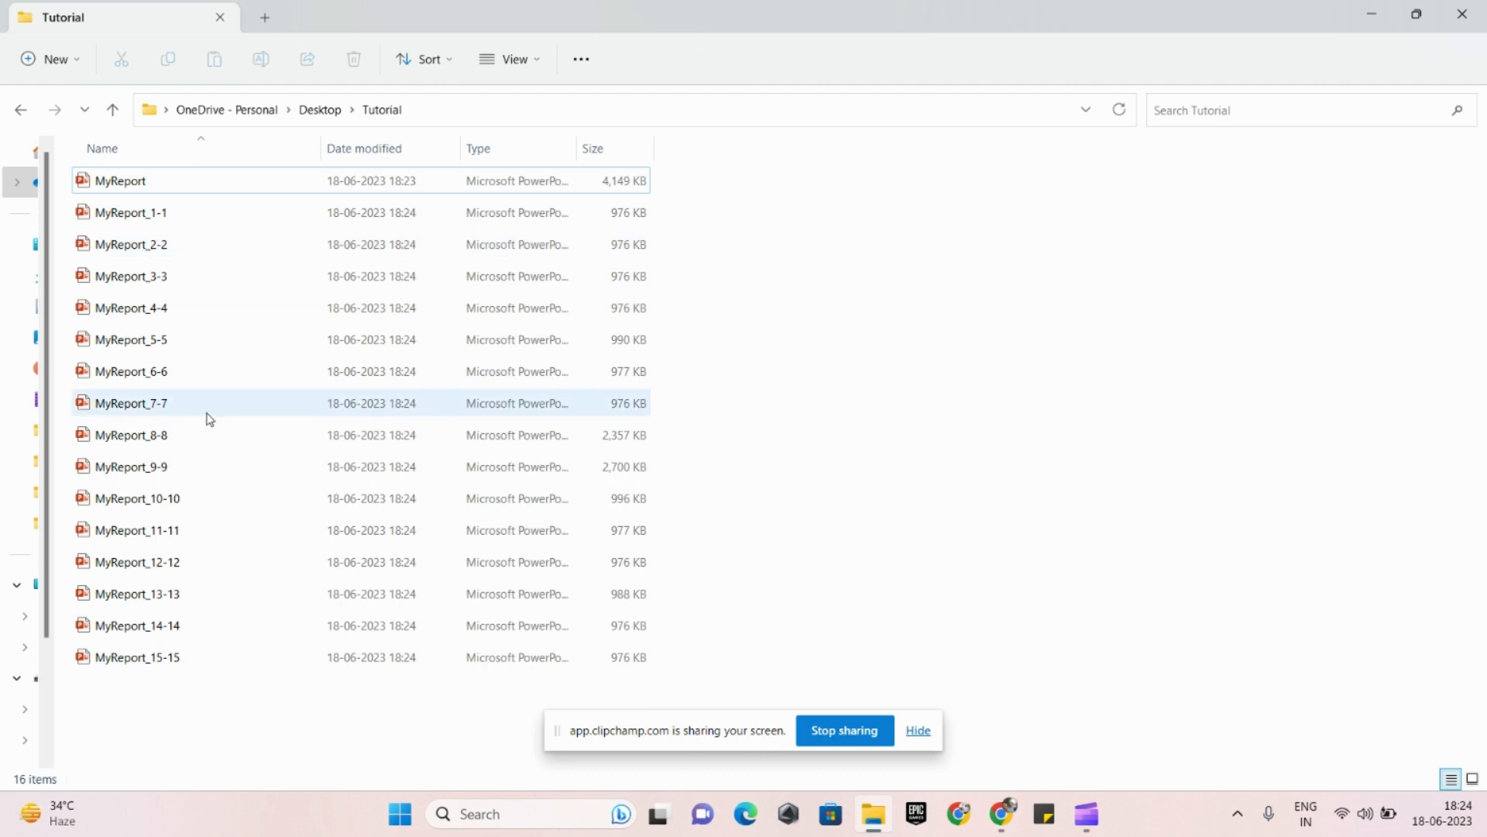
# Step: Review the original MyReport file and the split files from MyReport_1-1 through MyReport_15-15 by selecting them in the folder
pyautogui.click(151, 184)
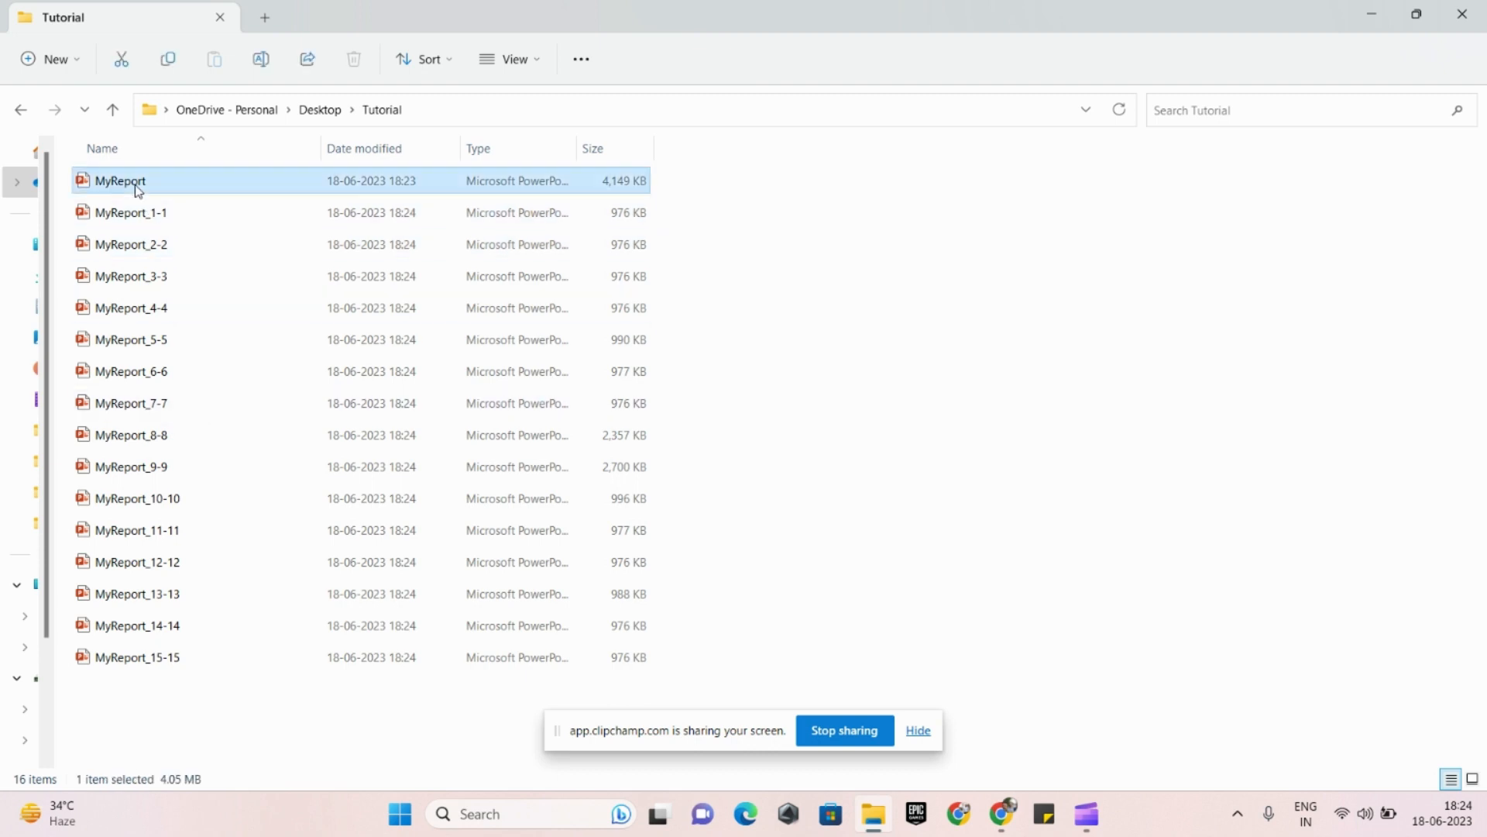
pyautogui.click(173, 219)
pyautogui.hotkey('shift', 'Down')
pyautogui.hotkey('shift', 'Down')
pyautogui.hotkey('shift', 'Down')
pyautogui.hotkey('shift', 'End')
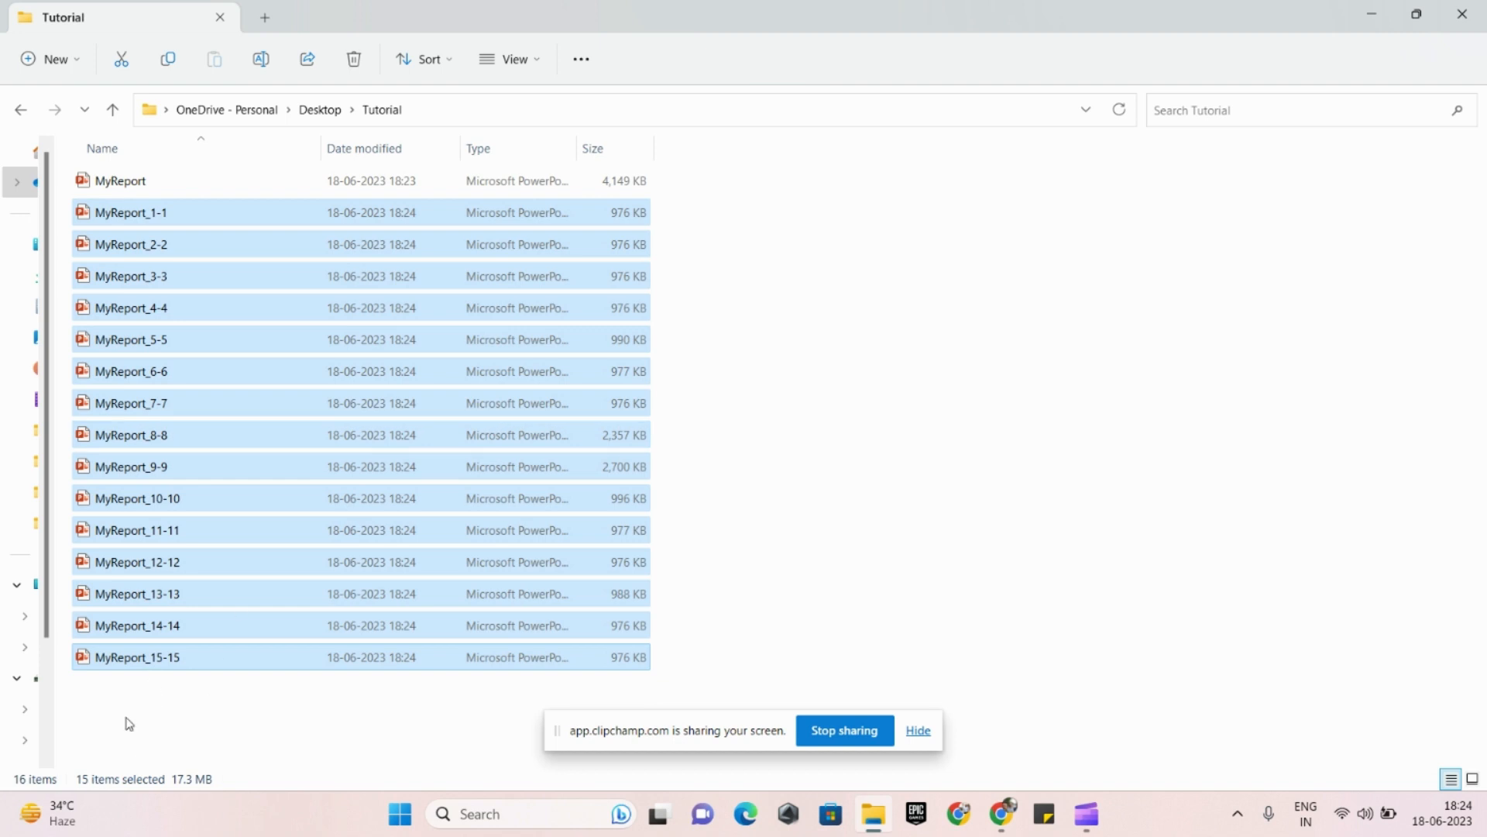
pyautogui.click(155, 682)
# Step: Check MyReport_1-1 and MyReport_2-2 by opening and closing each in turn, and return to the SplitFile article in the browser
pyautogui.doubleClick(151, 225)
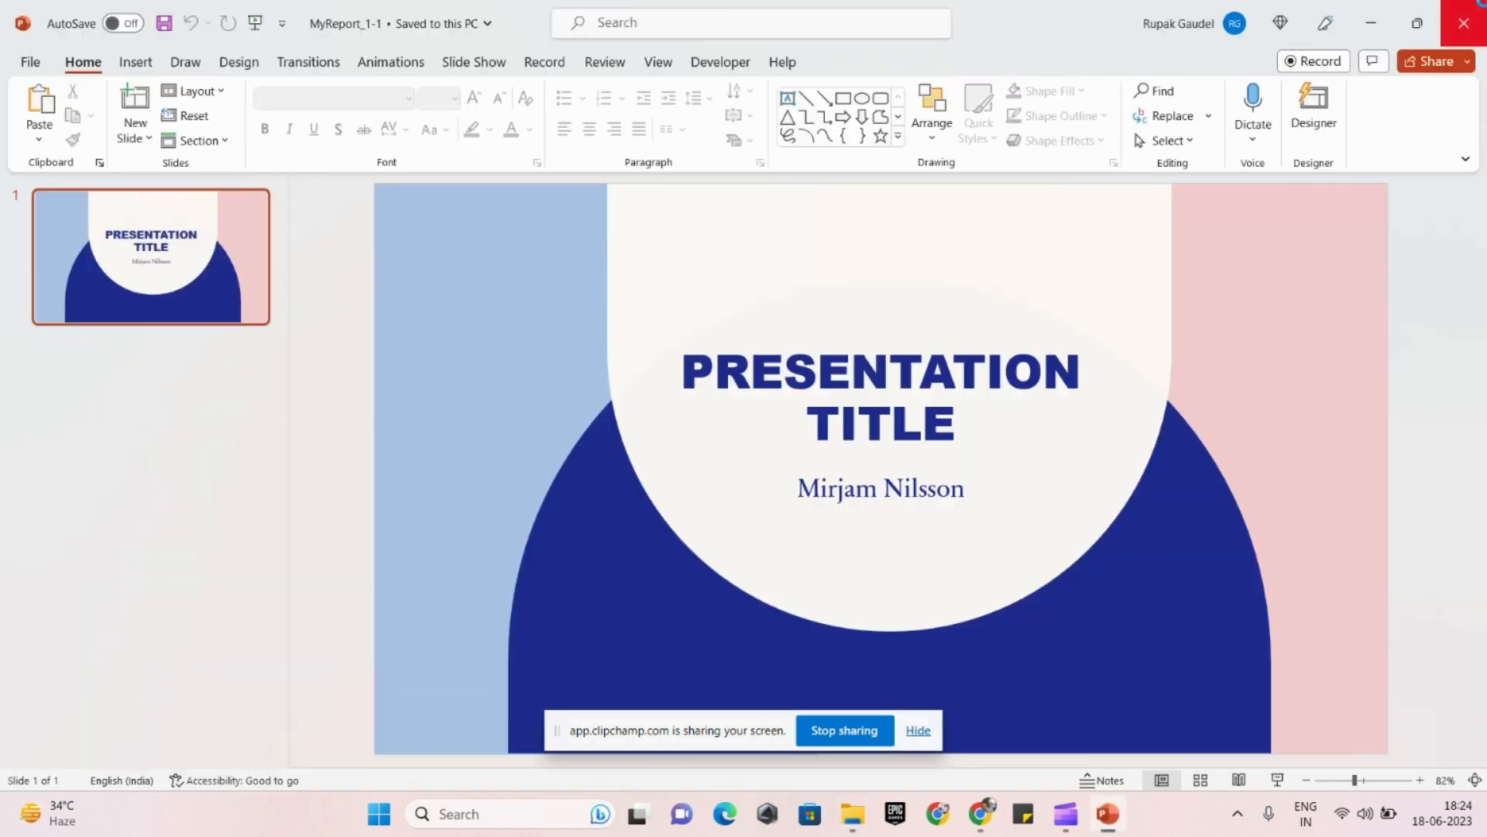
pyautogui.click(1480, 7)
pyautogui.doubleClick(273, 245)
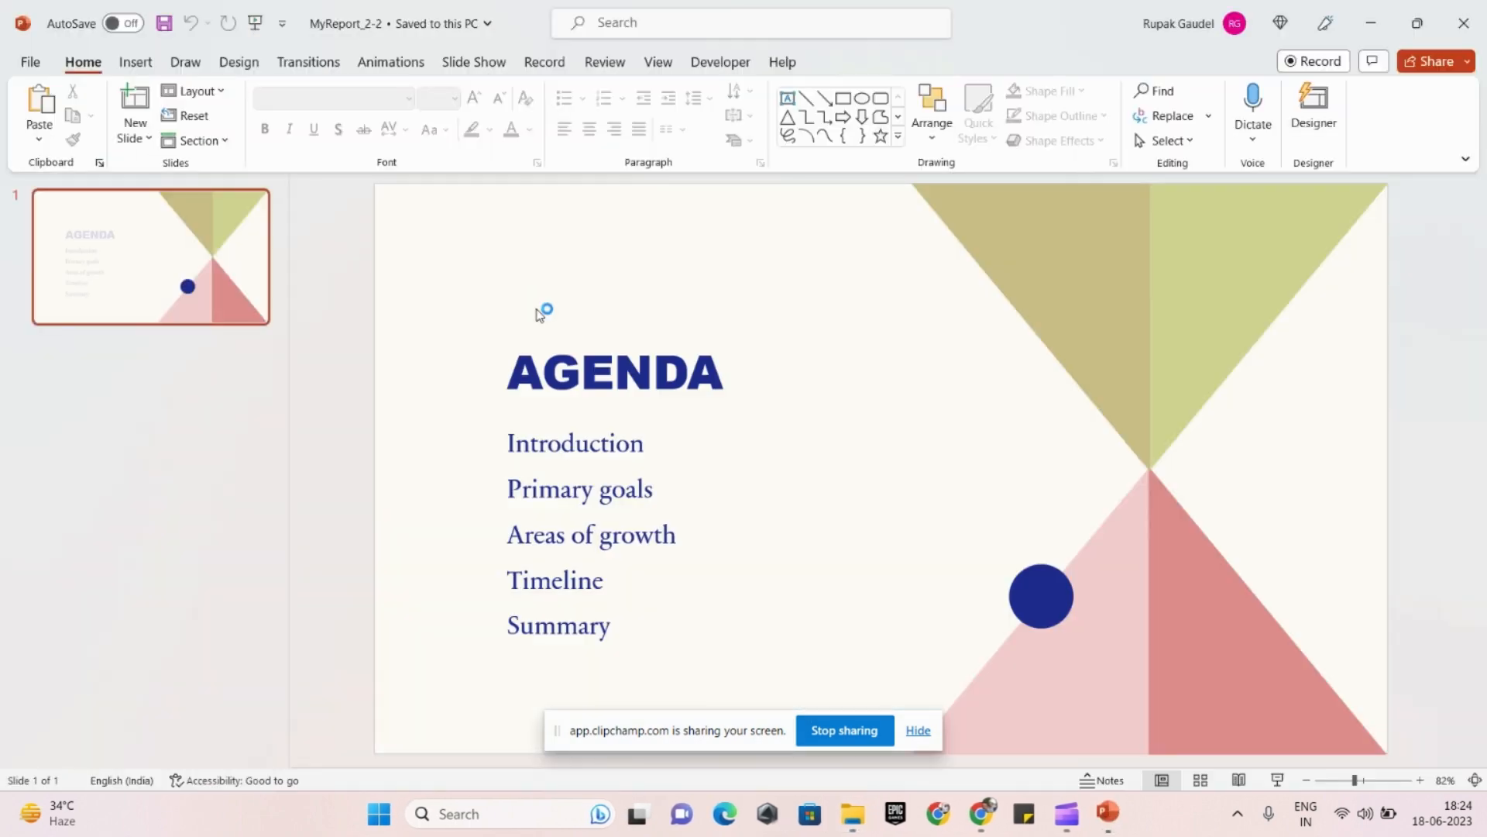
pyautogui.click(1466, 10)
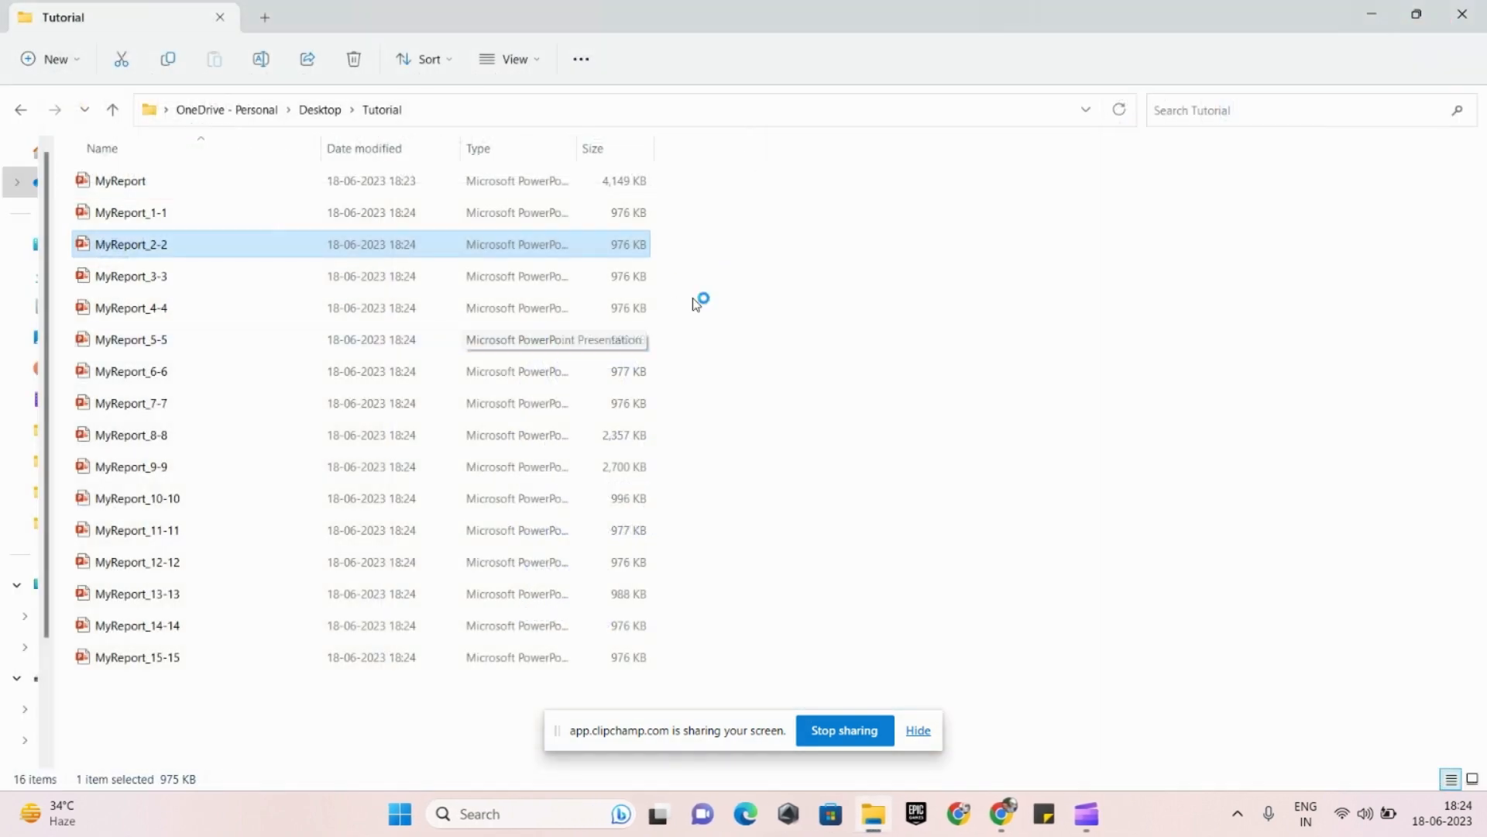
pyautogui.click(942, 346)
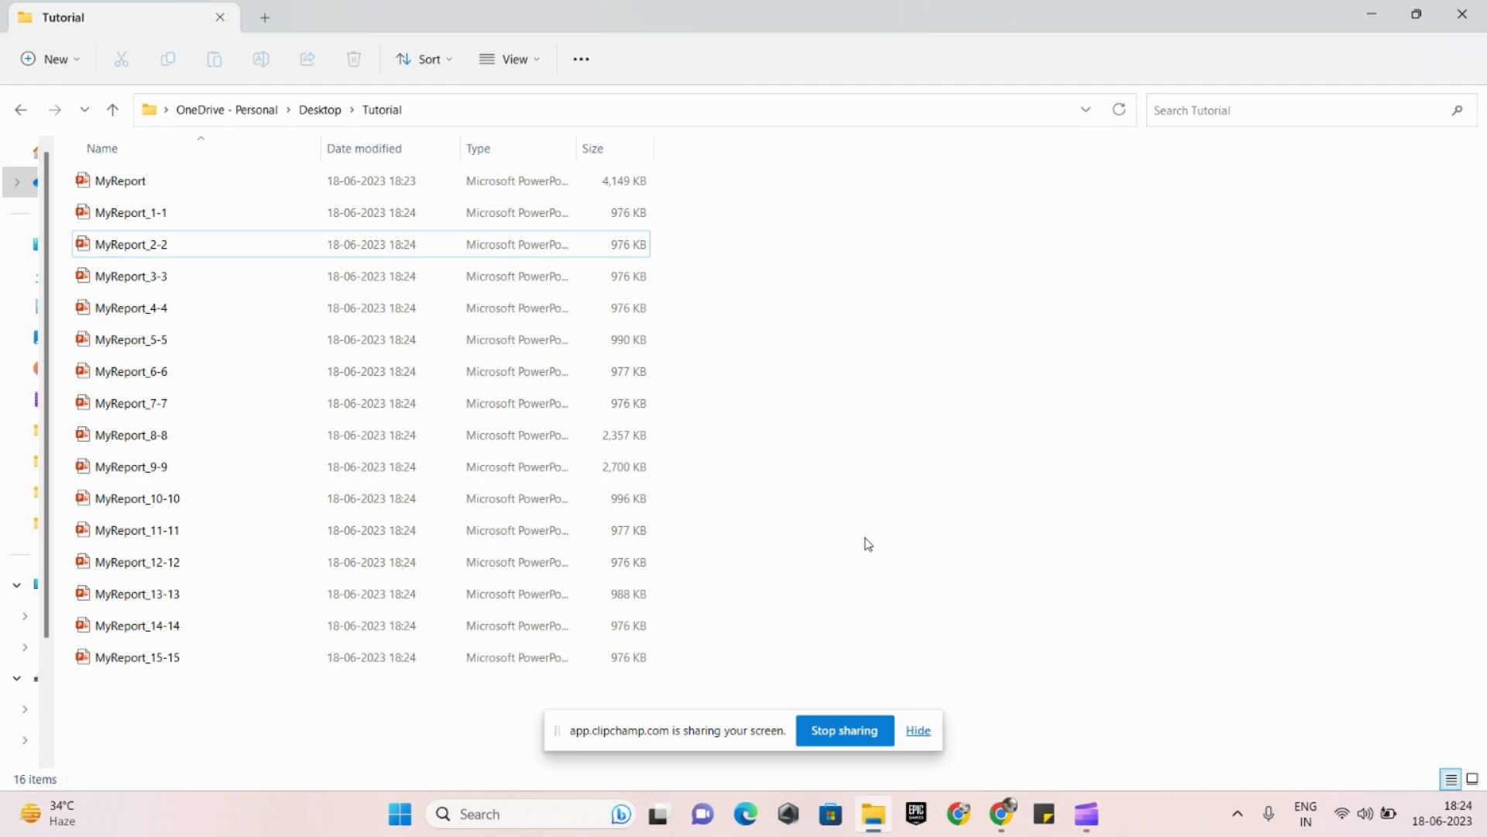
pyautogui.click(1004, 818)
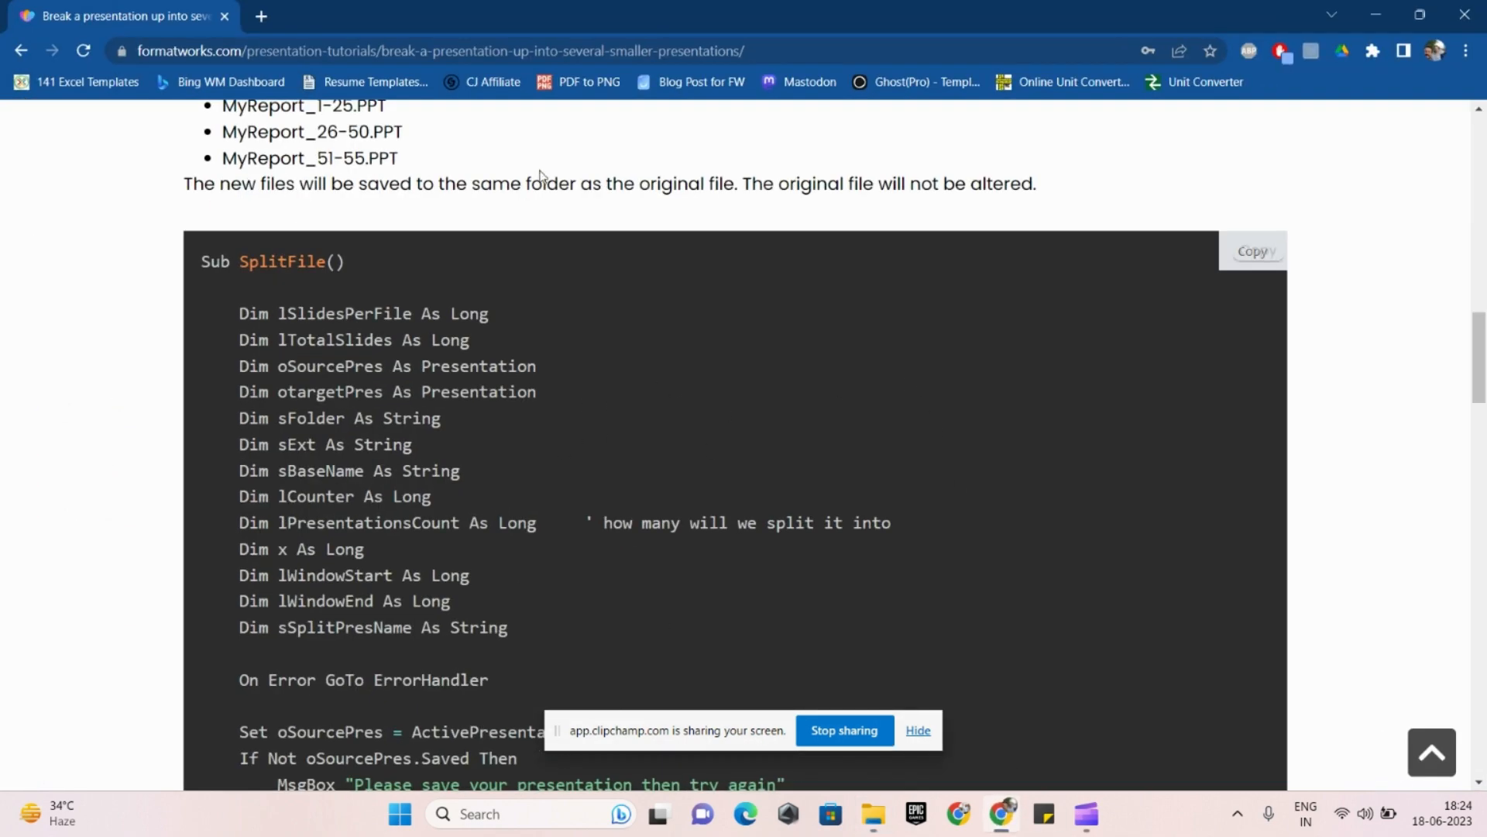